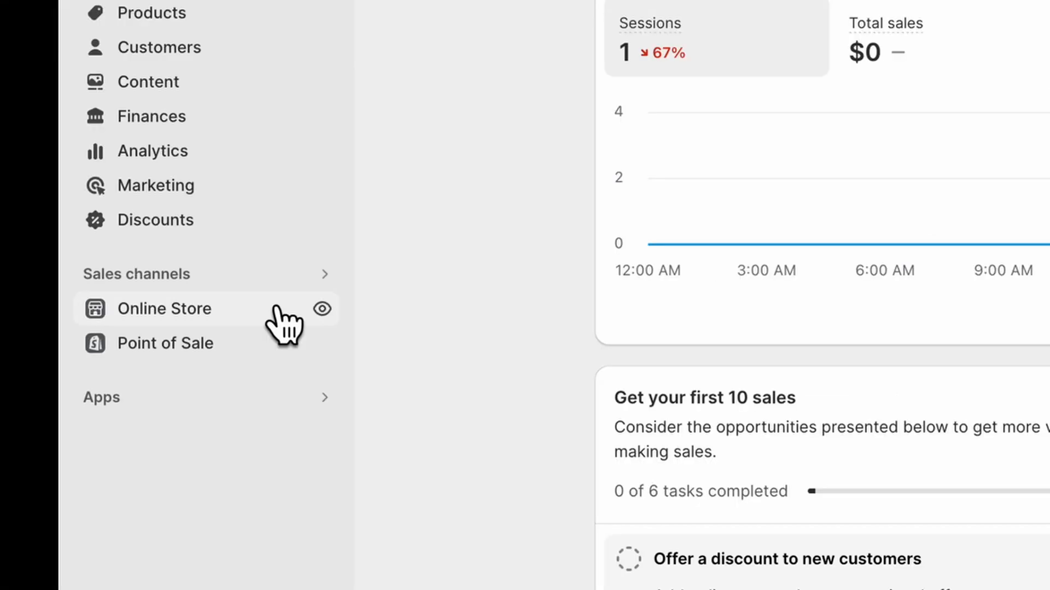
# Open the Main menu from the online store's navigation settings.
pyautogui.click(276, 317)
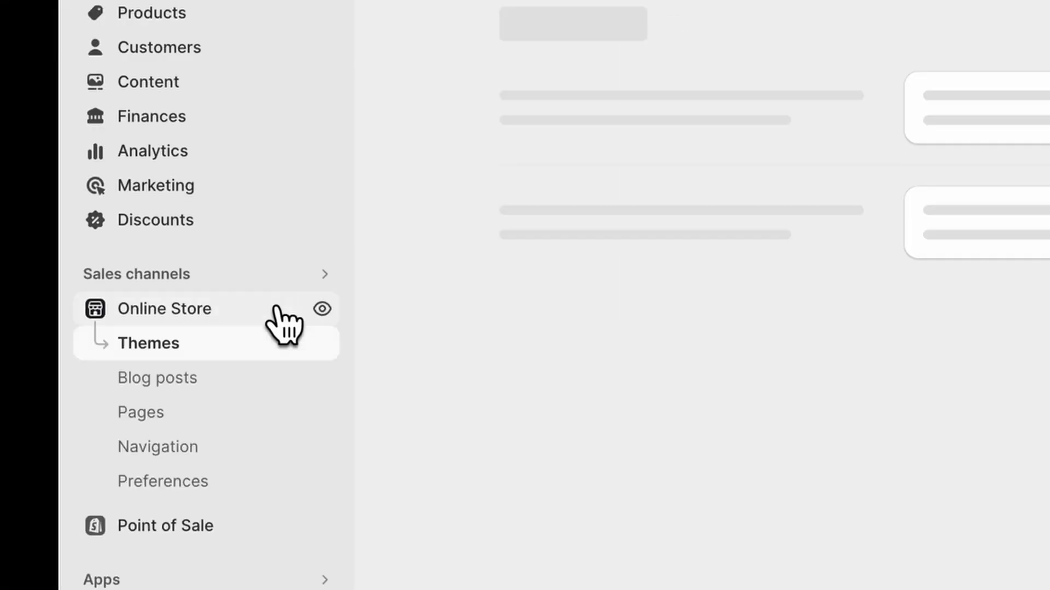
pyautogui.click(226, 451)
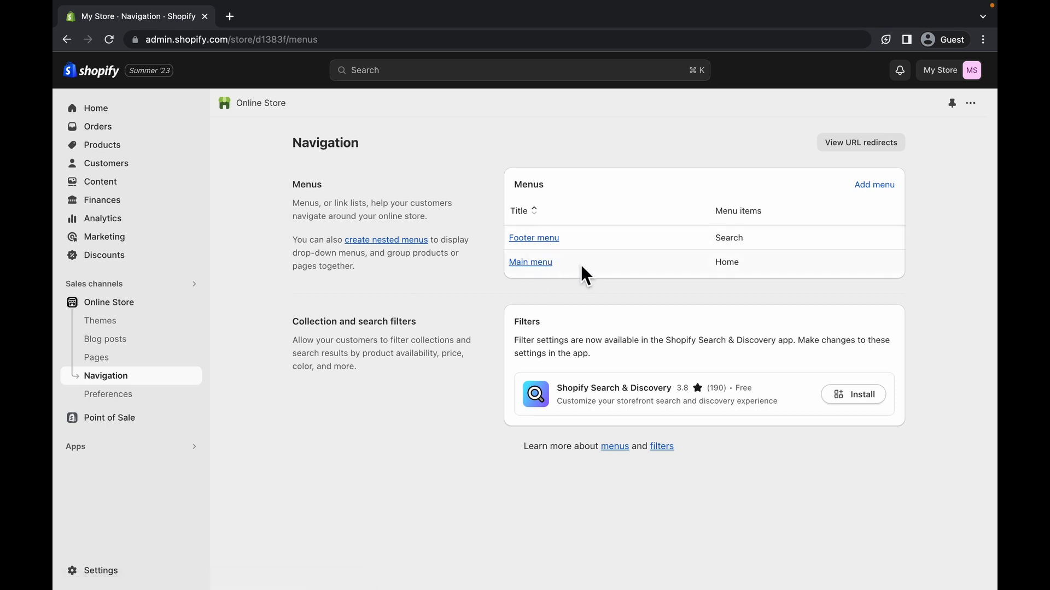
pyautogui.click(540, 263)
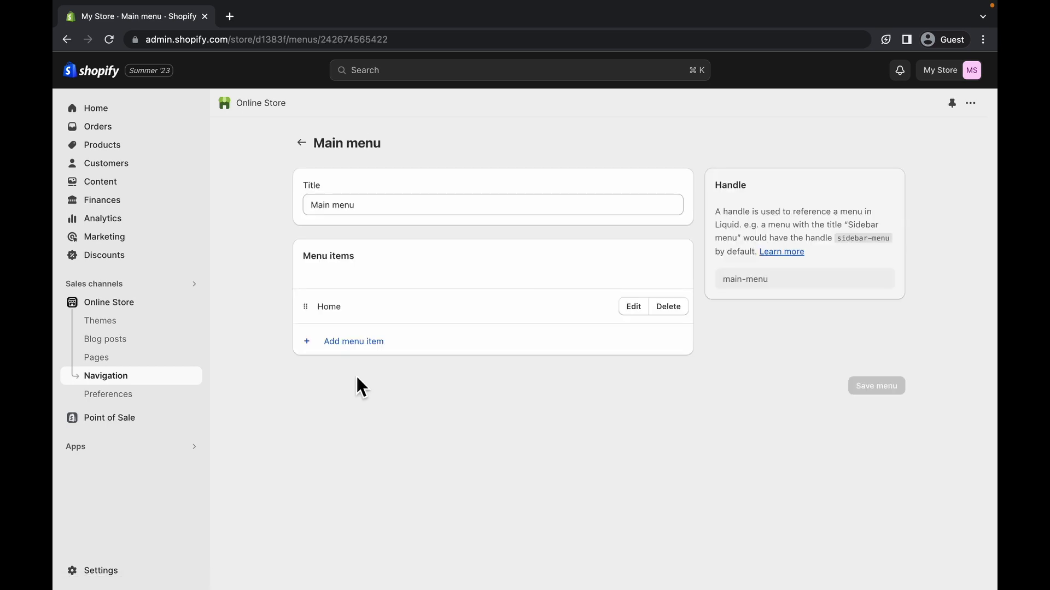
# Add a menu item named Catalog with its link to the main menu.
pyautogui.click(355, 344)
pyautogui.write('Catalog')
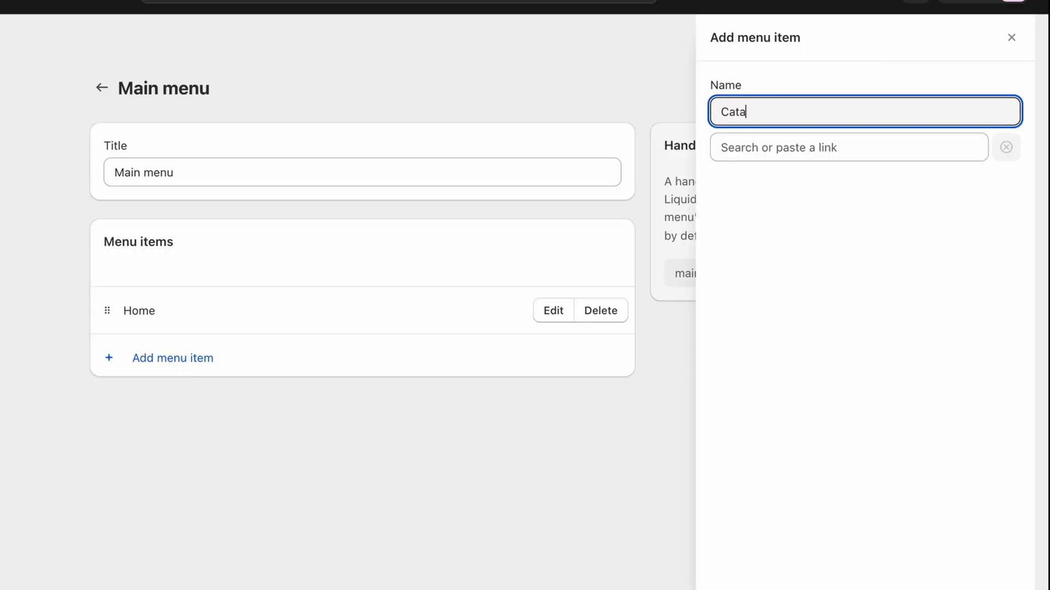
pyautogui.press('Tab')
pyautogui.click(821, 215)
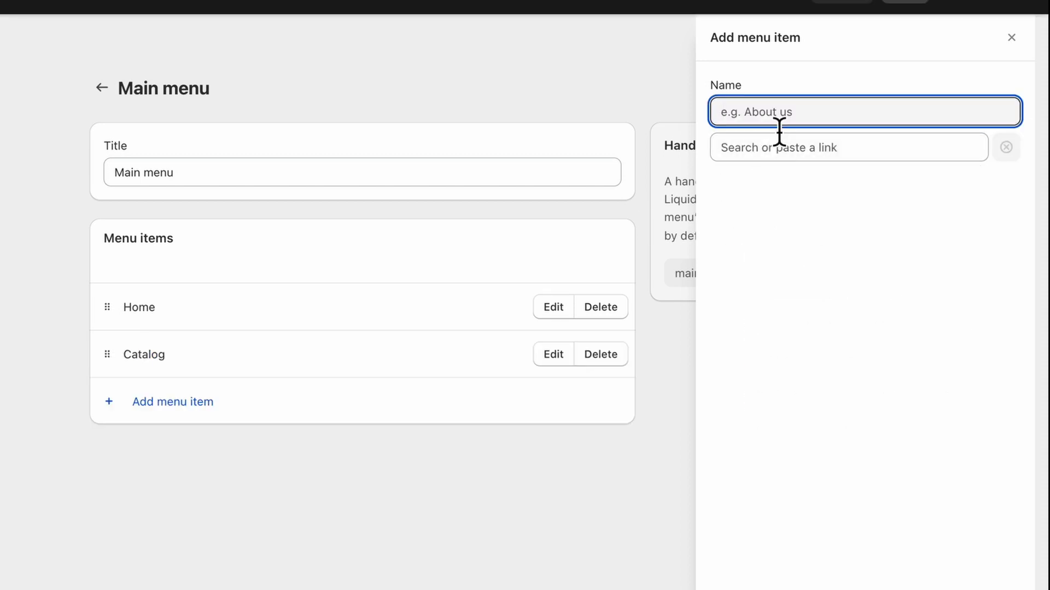
# Add a menu item named Contact to the main menu and link it to the Contact page.
pyautogui.write('Contact')
pyautogui.click(886, 148)
pyautogui.click(836, 220)
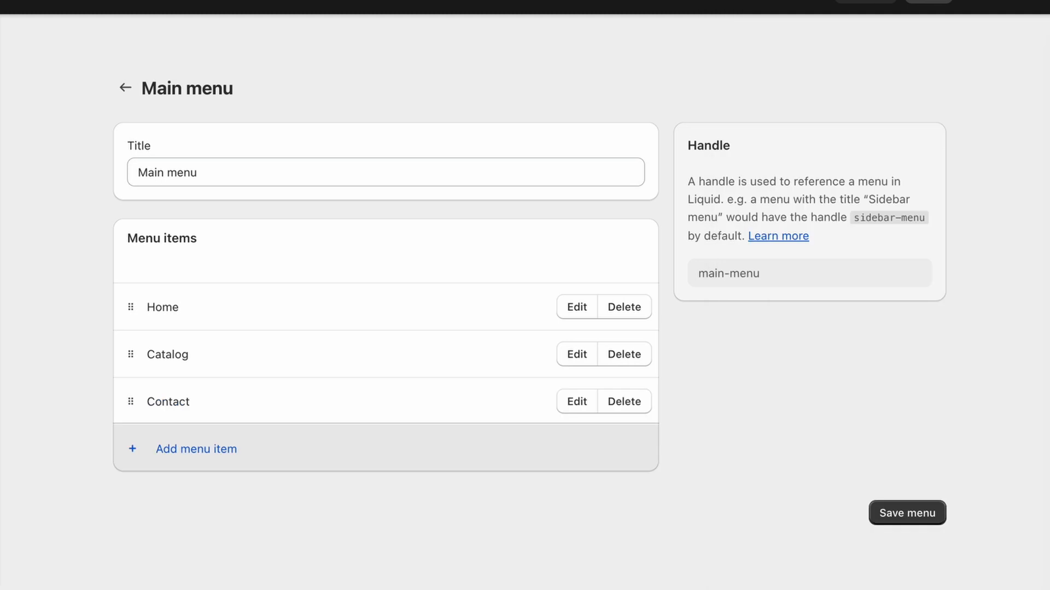
# Add a menu item named Order Tracking linked to the Order Tracking page, and save the main menu.
pyautogui.click(211, 449)
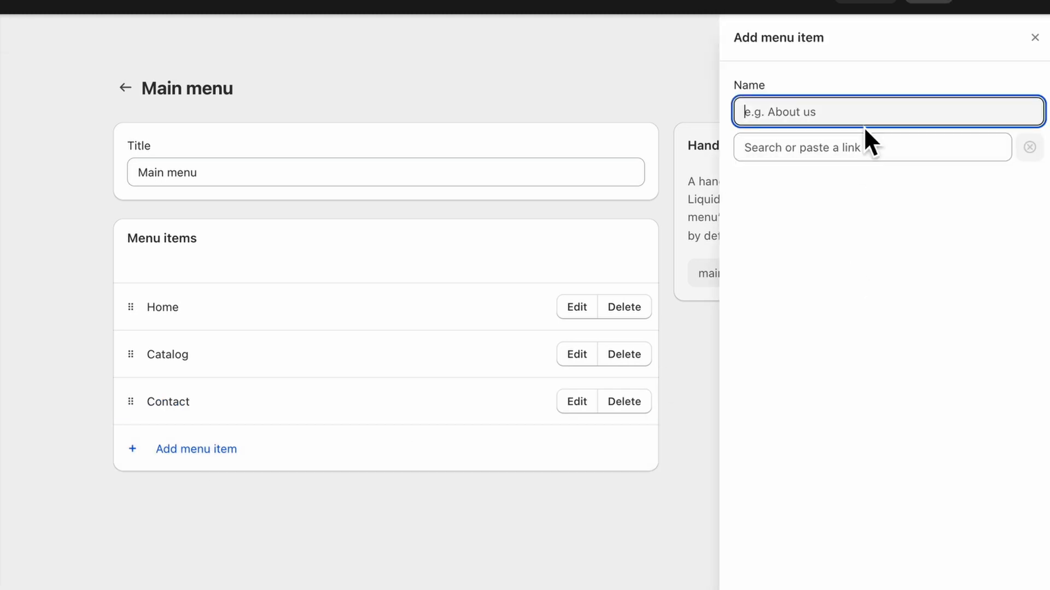
pyautogui.write('d')
pyautogui.press('BackSpace')
pyautogui.write('Order Trac')
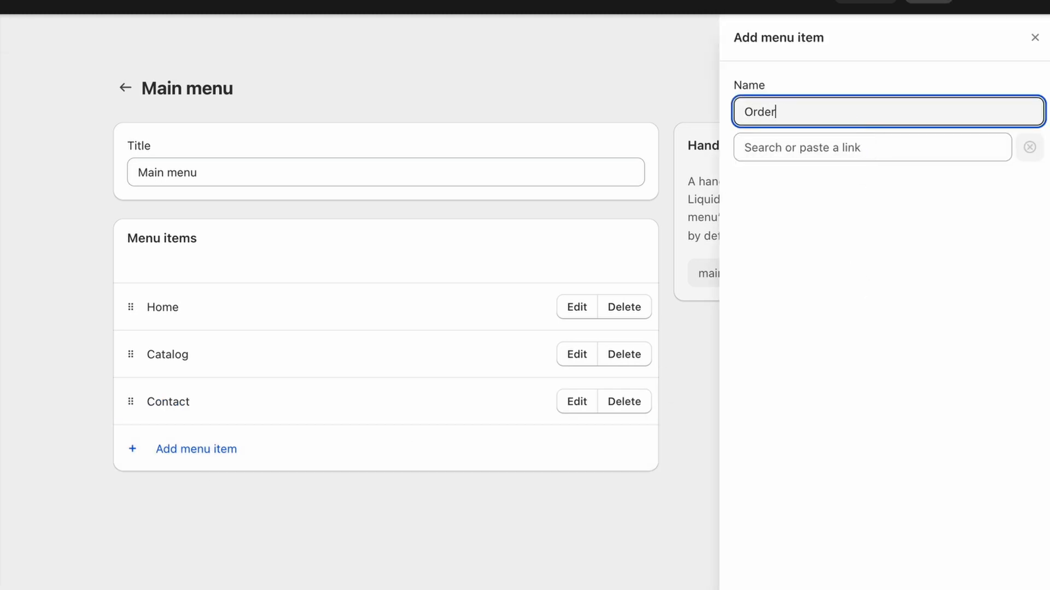
pyautogui.write('king')
pyautogui.click(812, 308)
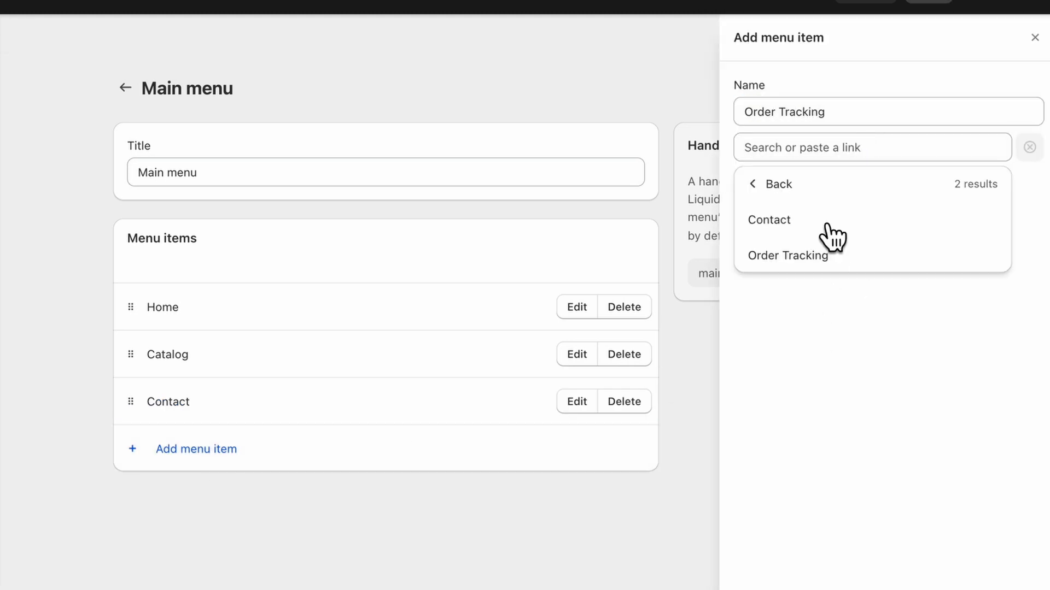
pyautogui.click(818, 262)
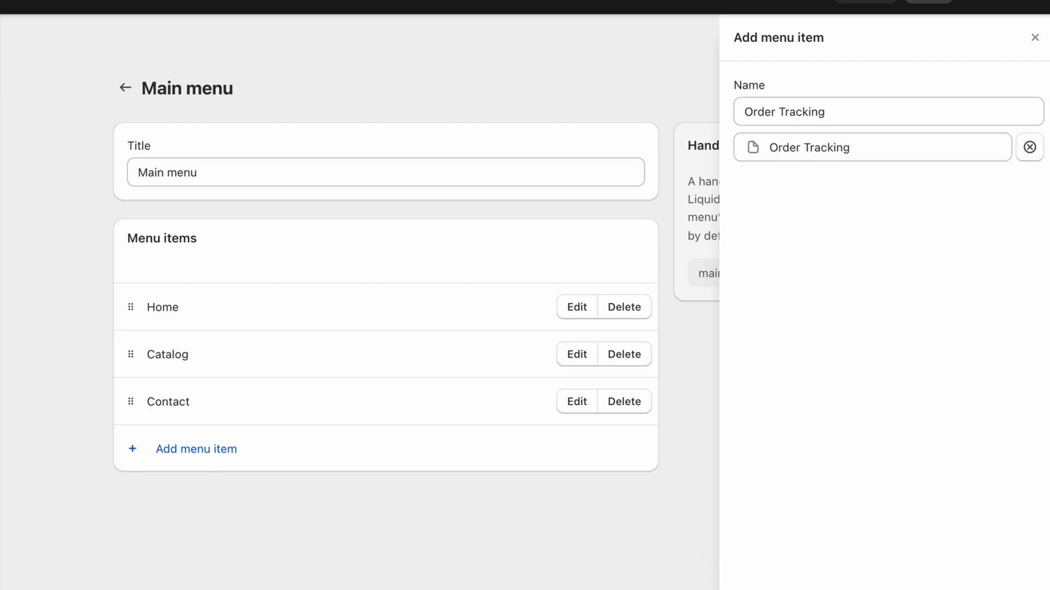
pyautogui.click(956, 572)
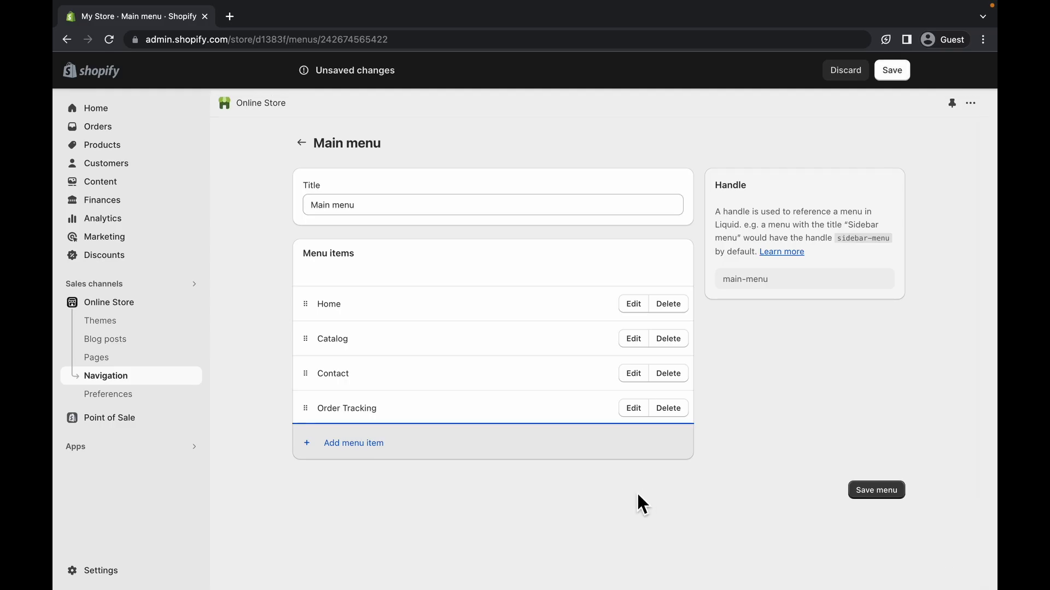
pyautogui.click(872, 490)
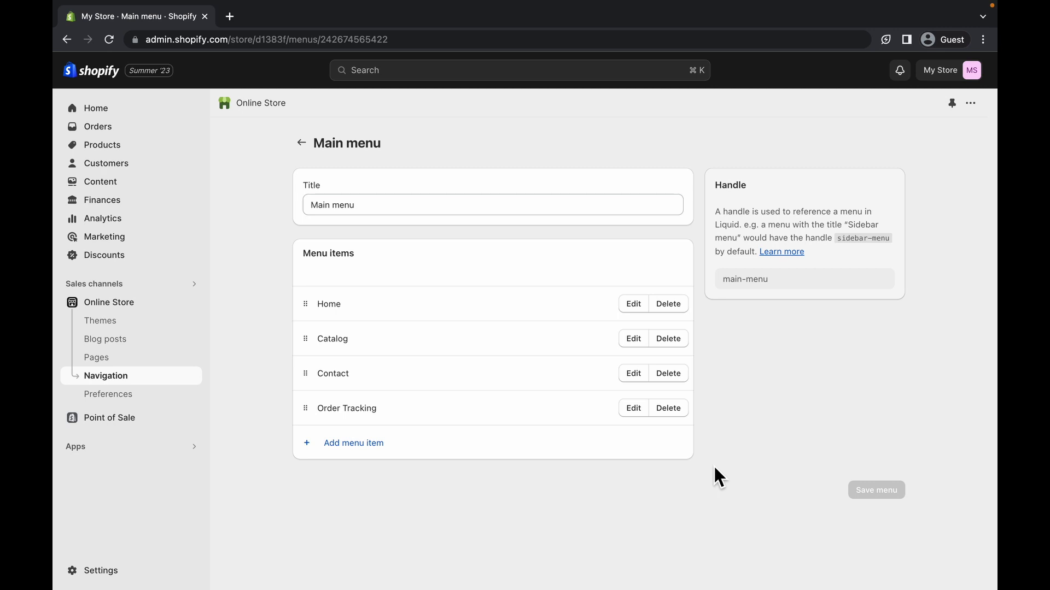
pyautogui.moveTo(305, 408)
pyautogui.mouseDown()
pyautogui.moveTo(304, 342)
pyautogui.moveTo(307, 401)
pyautogui.mouseUp()
# Duplicate the current Dawn theme from the online store's themes page.
pyautogui.click(135, 325)
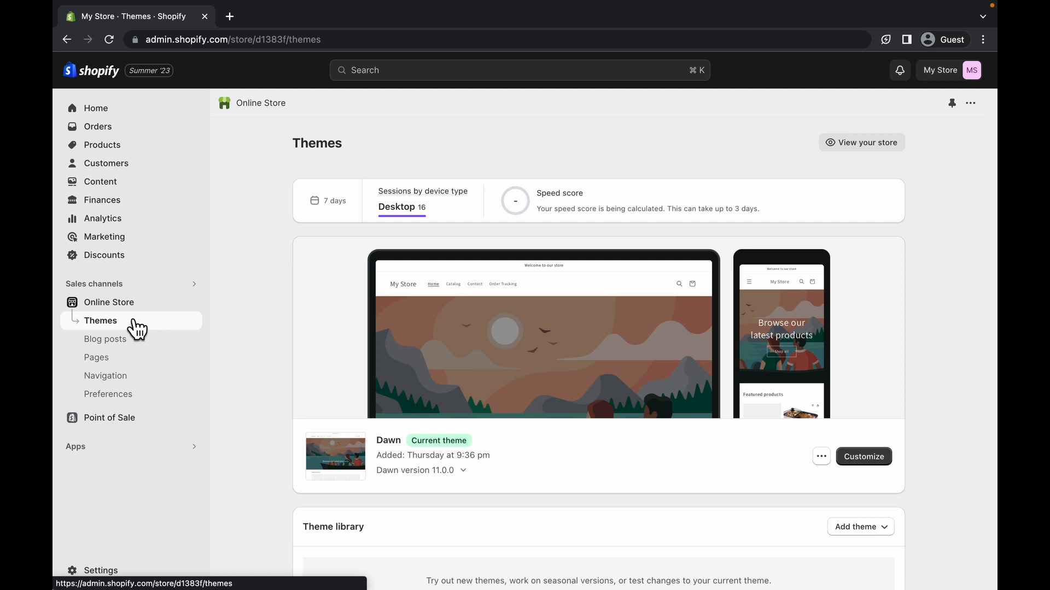
pyautogui.scroll(-1, 539, 507)
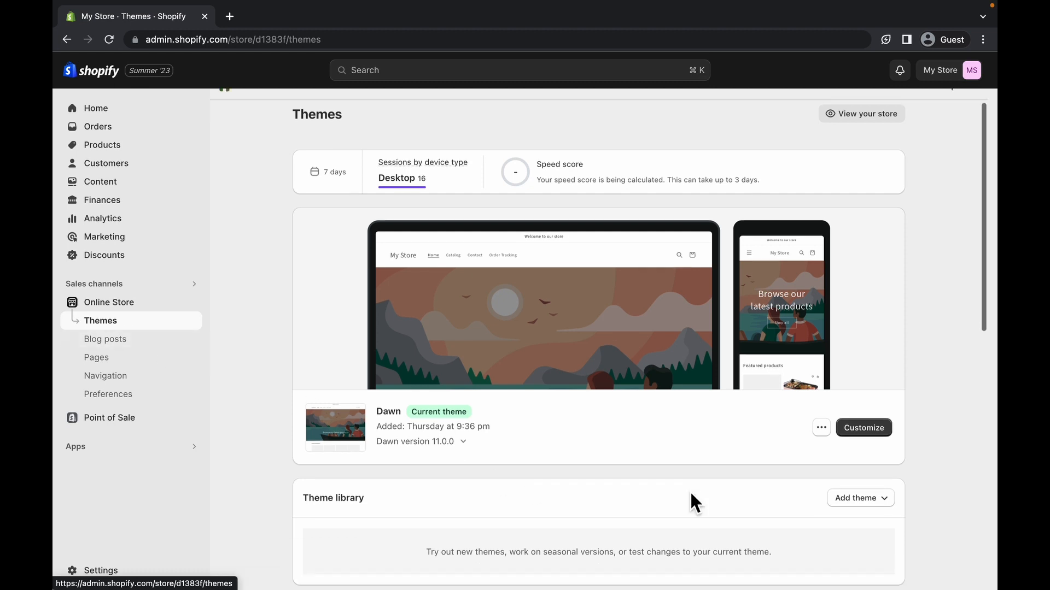
pyautogui.click(820, 424)
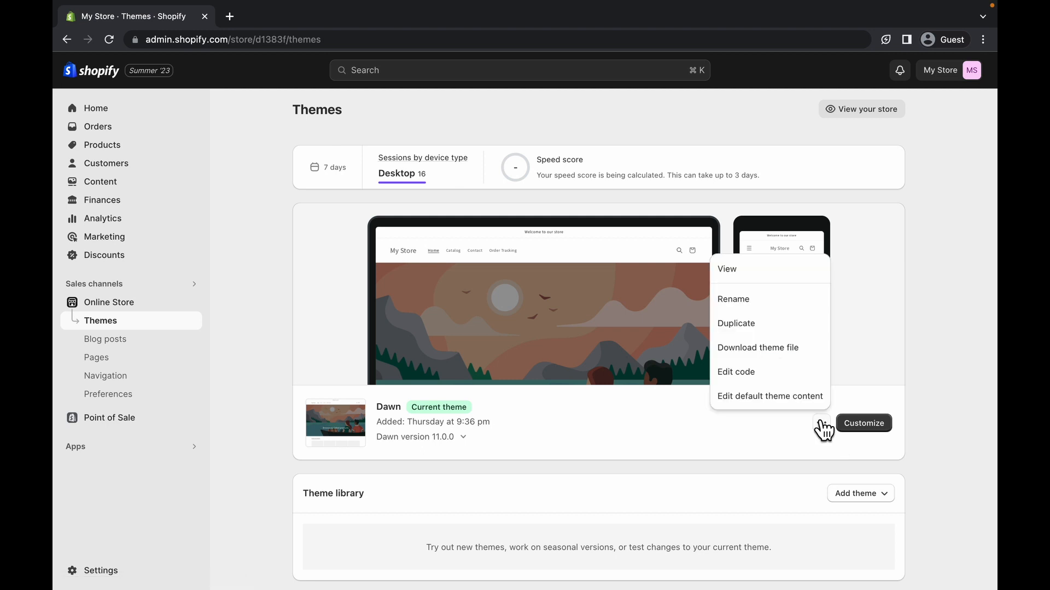
pyautogui.click(776, 324)
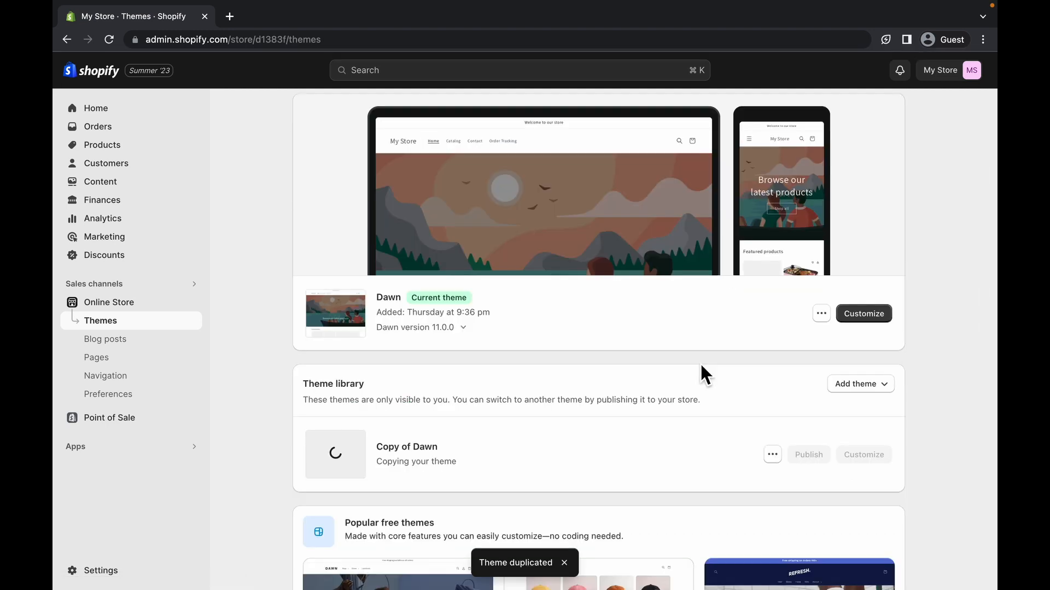
# Open the Copy of Dawn theme for customization and show the settings of its Header section.
pyautogui.scroll(-1, 727, 445)
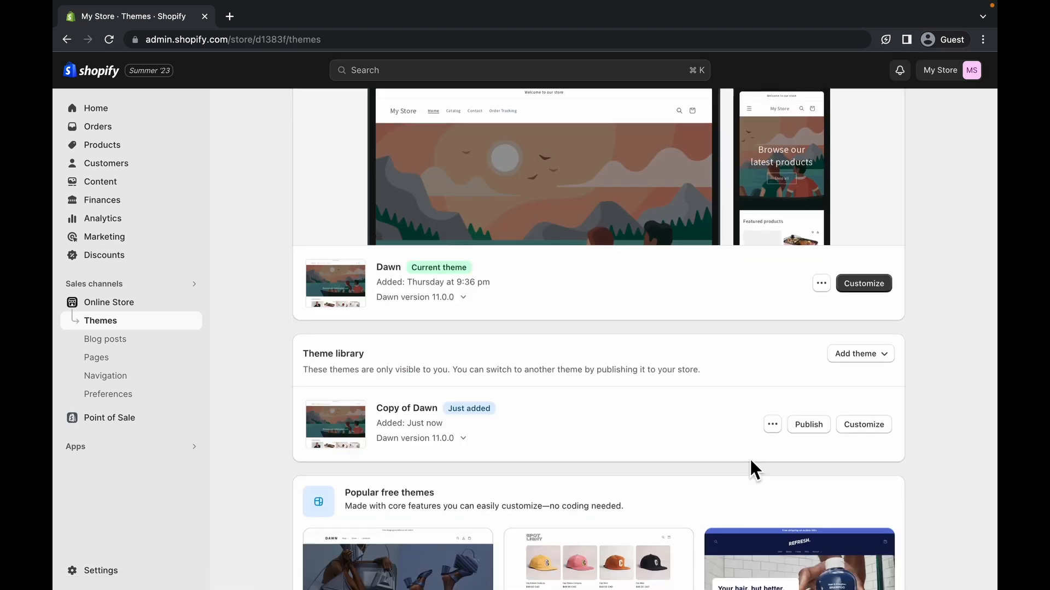
pyautogui.click(867, 425)
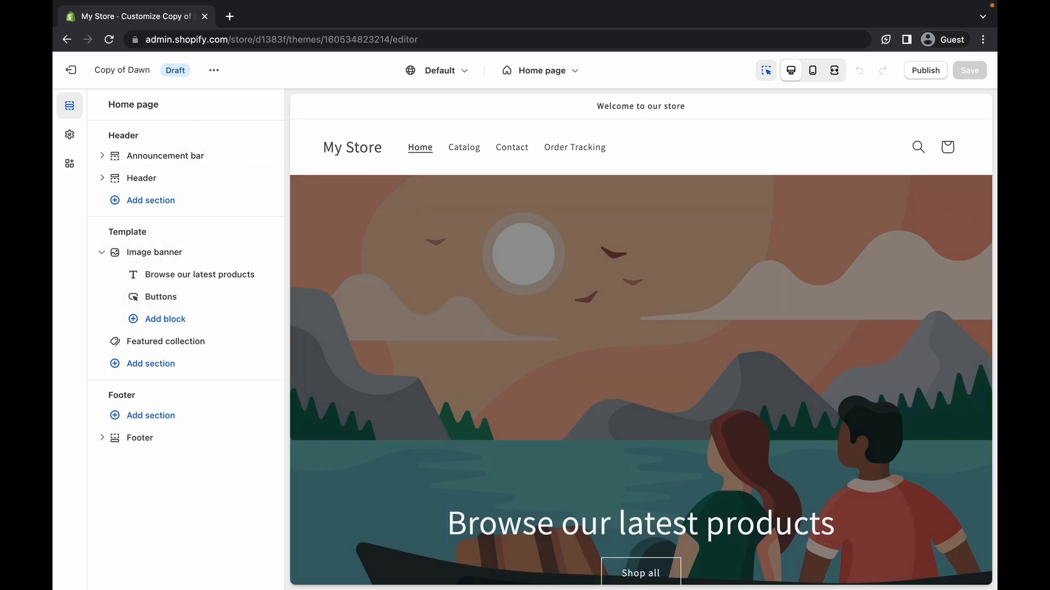
pyautogui.click(184, 181)
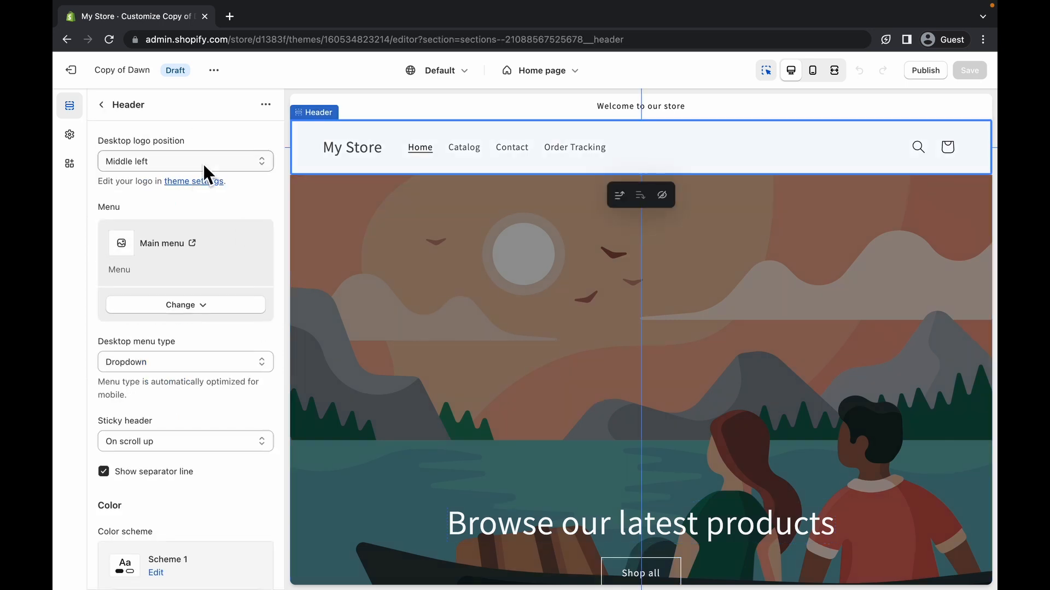
# Try the Top center and Middle center desktop logo positions in the header and return to Middle left.
pyautogui.click(196, 161)
pyautogui.click(195, 147)
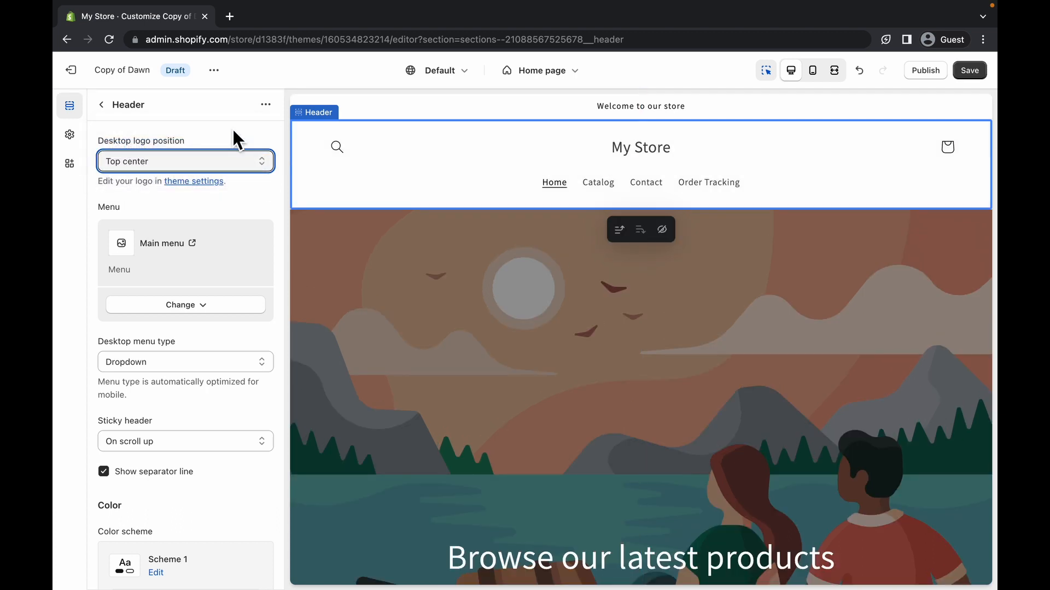
pyautogui.click(213, 159)
pyautogui.click(208, 146)
pyautogui.click(208, 153)
pyautogui.click(199, 210)
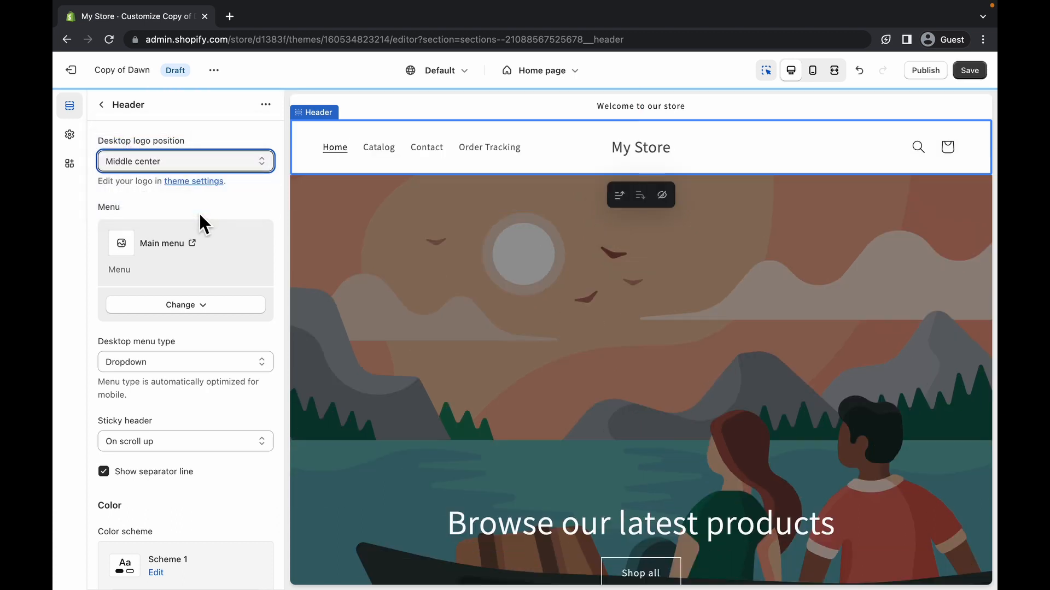
pyautogui.click(216, 160)
pyautogui.click(221, 146)
# Try the Drawer desktop menu type for the header and set it to Mega menu instead.
pyautogui.scroll(-1, 176, 230)
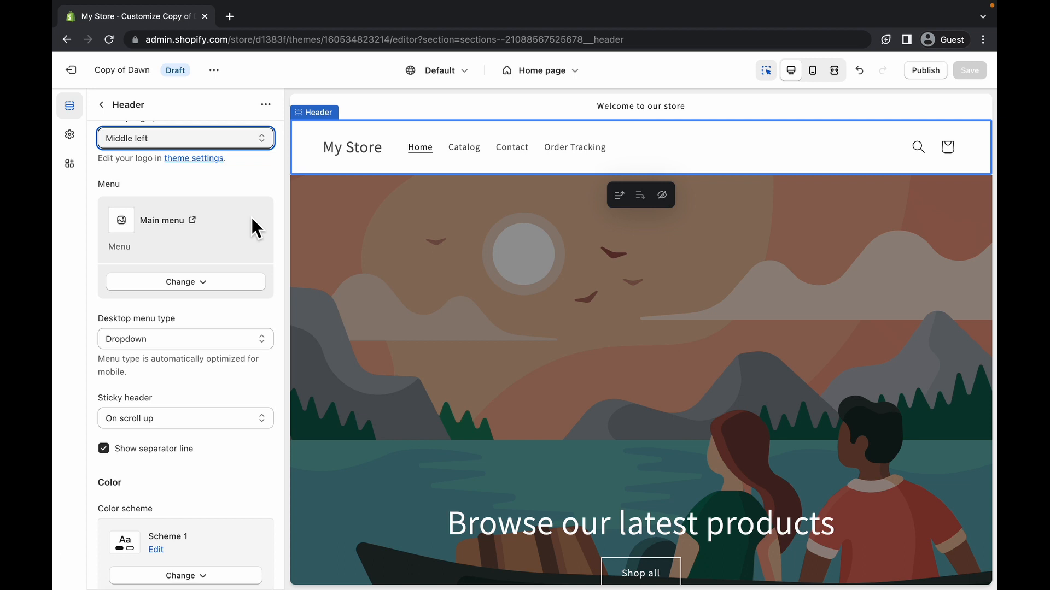
pyautogui.click(204, 347)
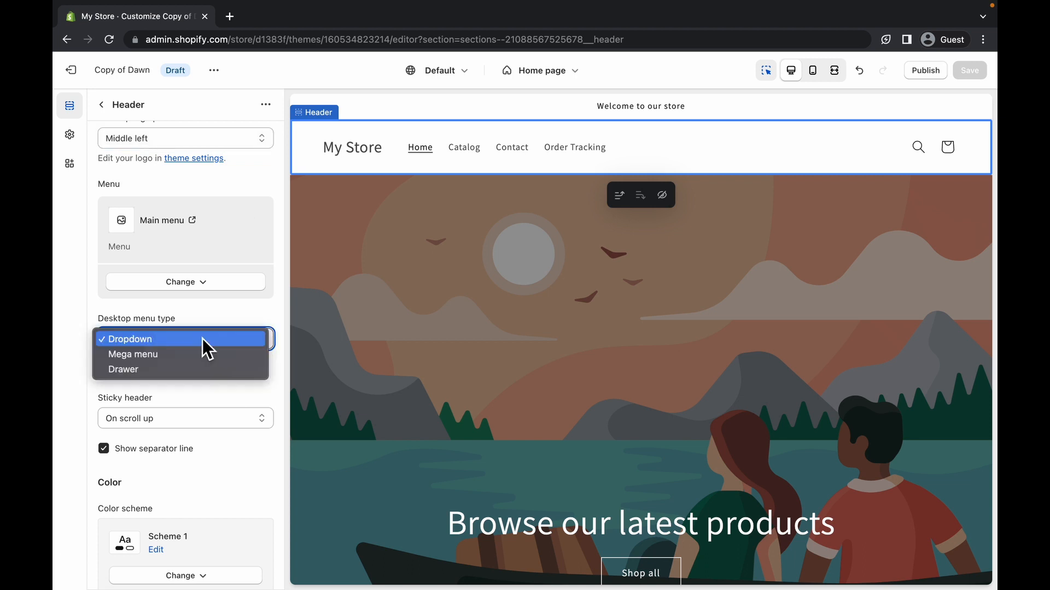
pyautogui.click(197, 369)
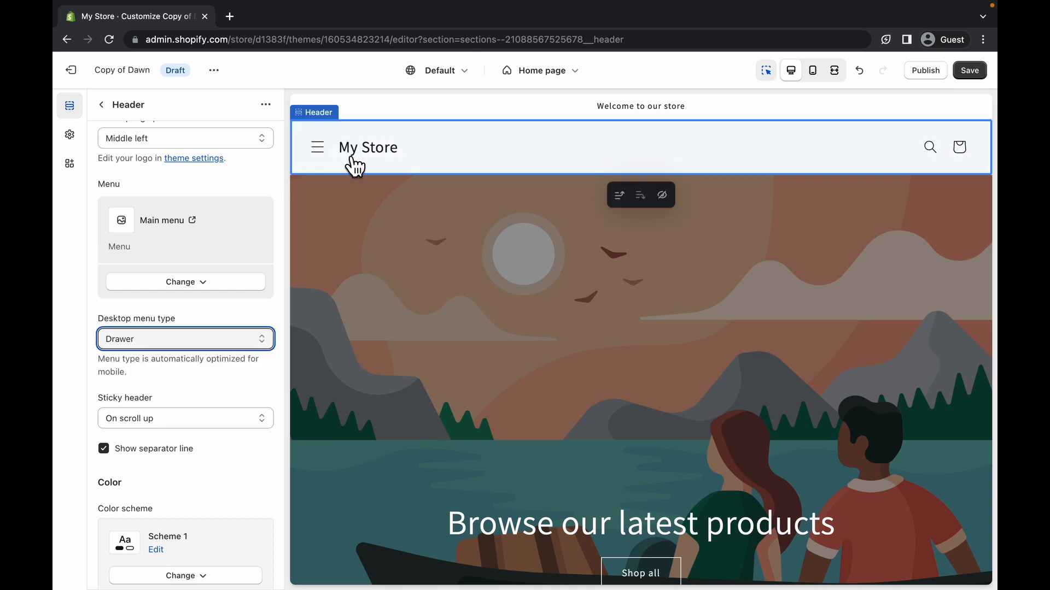
pyautogui.click(173, 339)
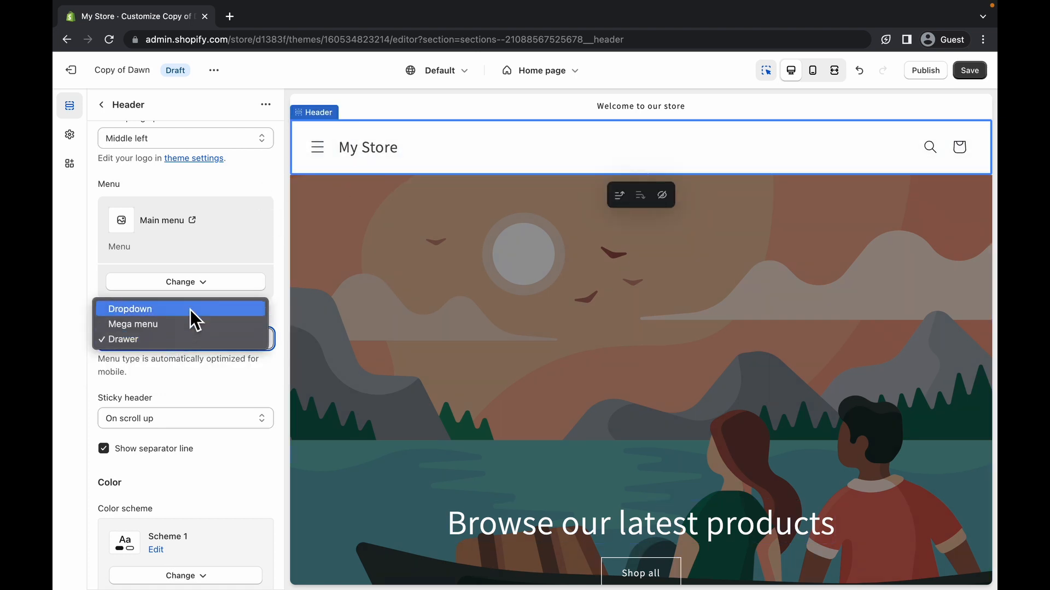
pyautogui.click(190, 318)
# Try the Always option for the sticky header, check it on the home page preview, and return to On scroll up.
pyautogui.click(205, 358)
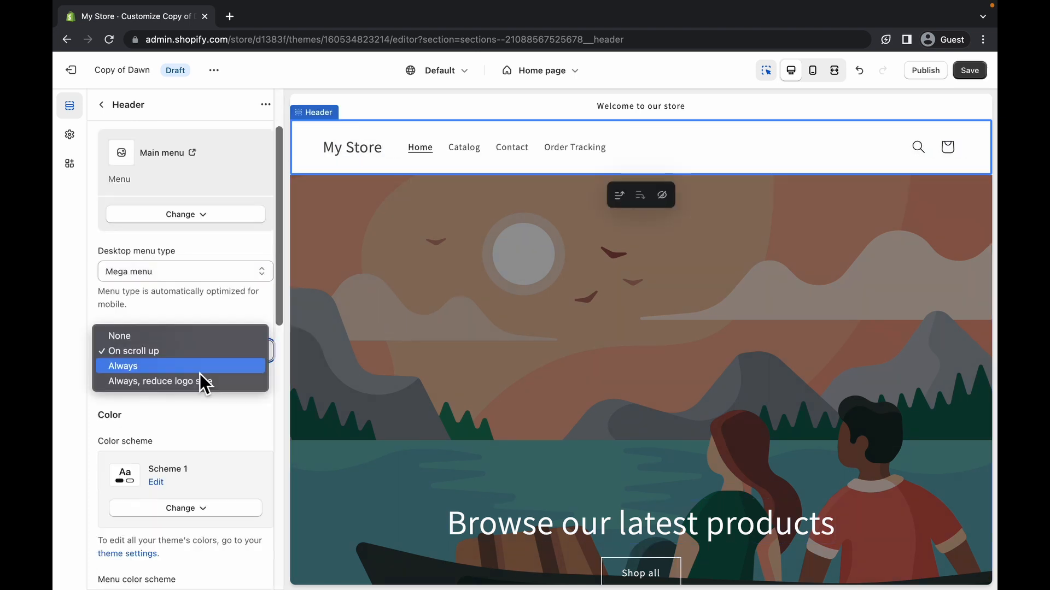
pyautogui.click(199, 364)
pyautogui.scroll(-10, 465, 249)
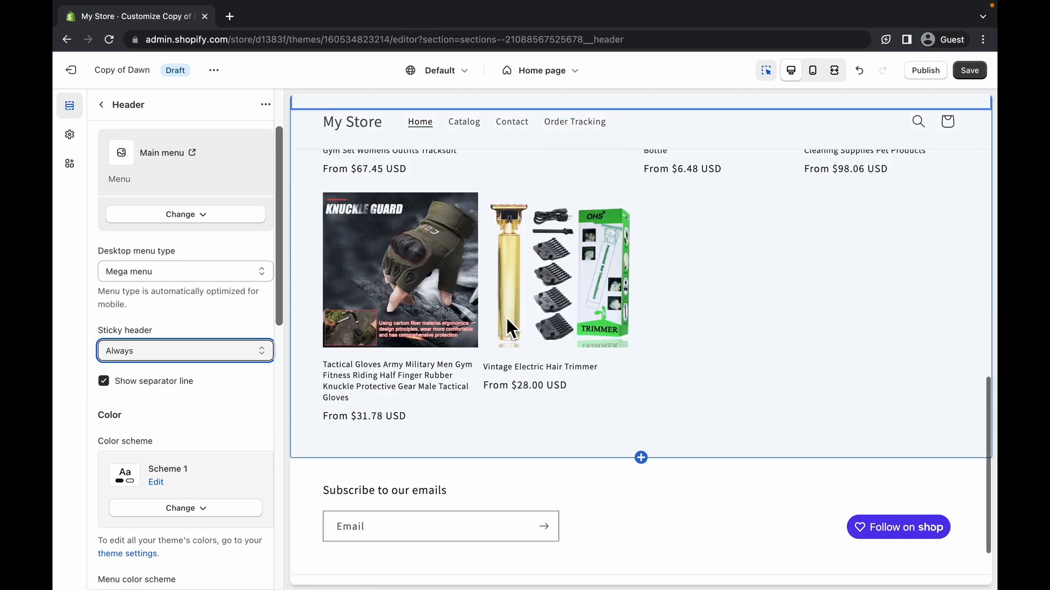
pyautogui.click(191, 353)
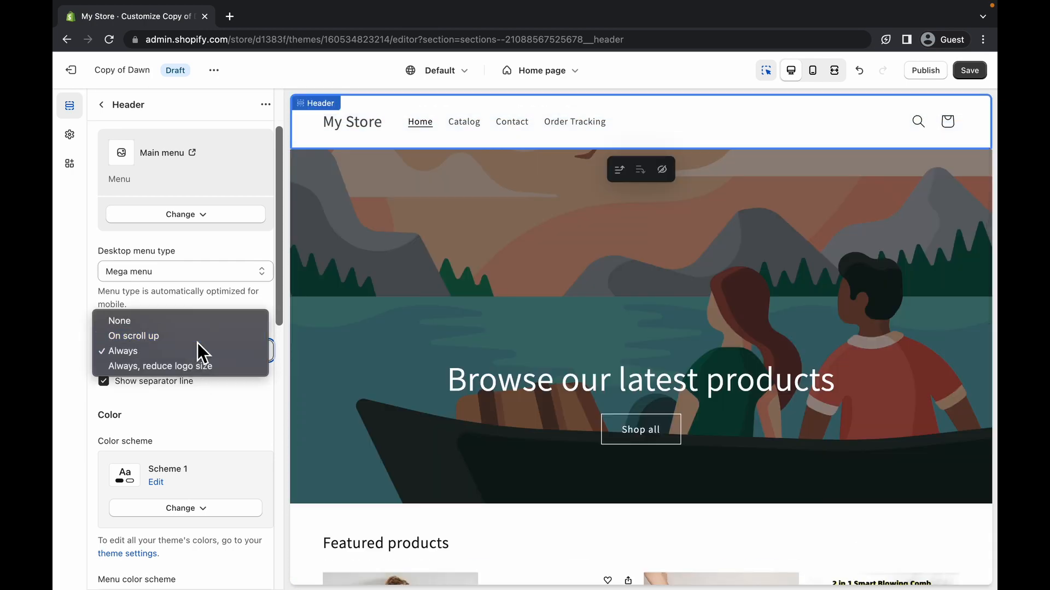
pyautogui.click(198, 338)
# Try color scheme Scheme 5 on the header and return to Scheme 1.
pyautogui.scroll(-3, 176, 422)
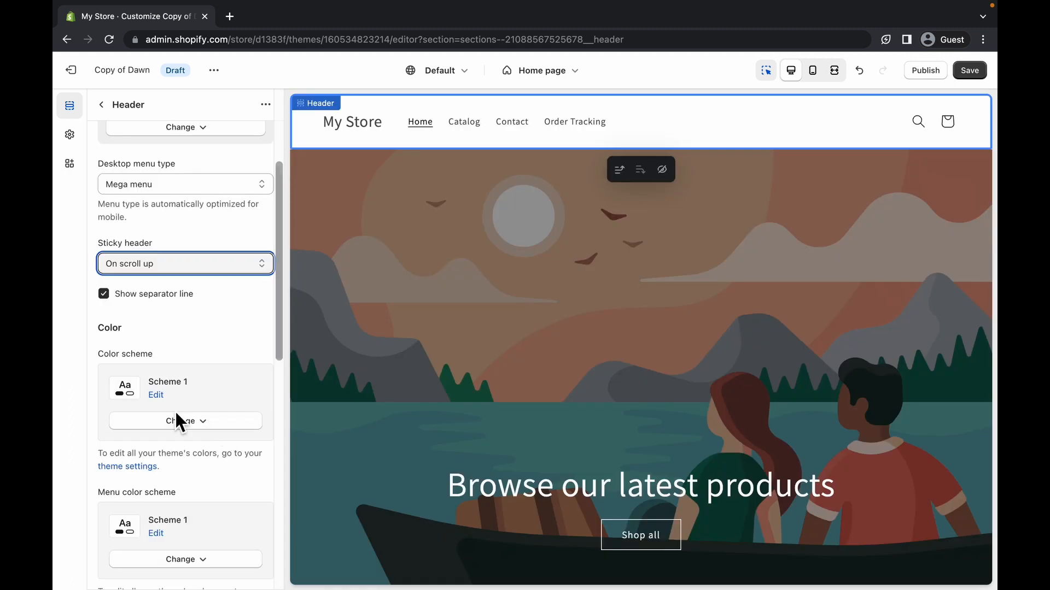
pyautogui.click(185, 385)
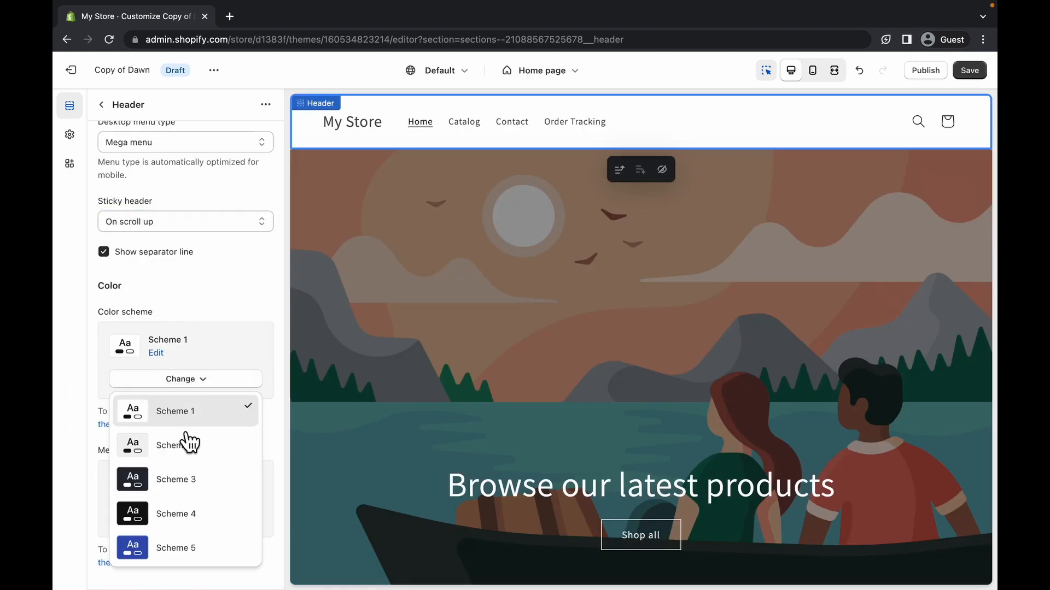
pyautogui.click(188, 481)
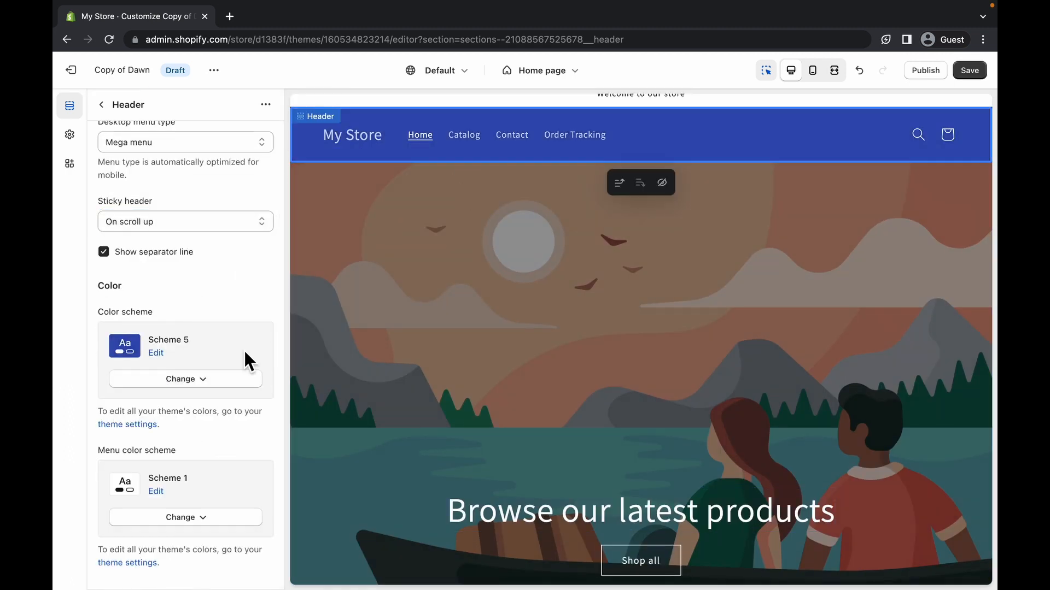
pyautogui.click(218, 378)
pyautogui.click(201, 409)
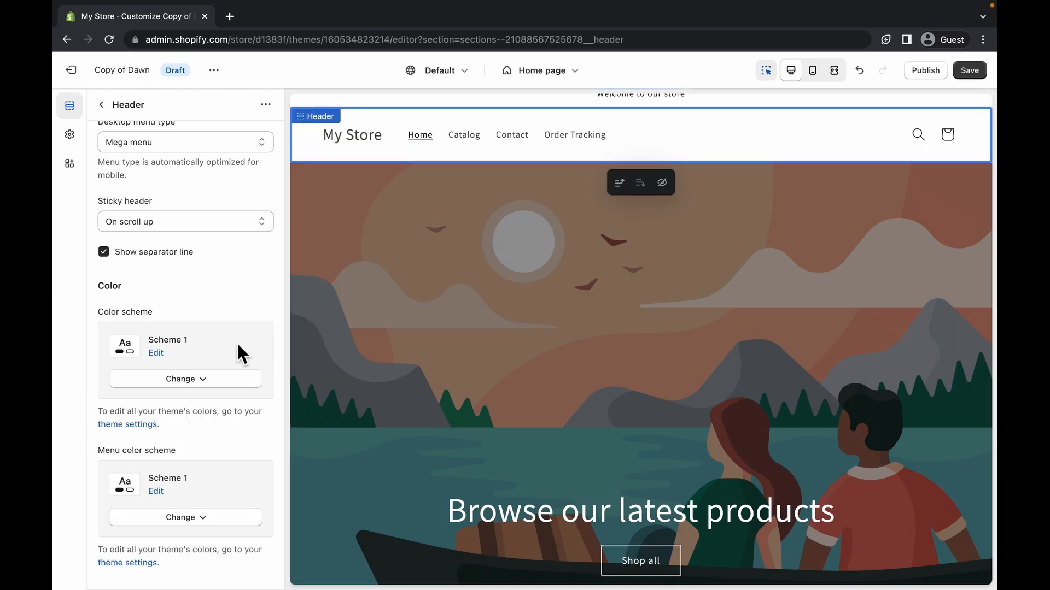
# Try the Left mobile logo position for the header and return to Center.
pyautogui.scroll(-8, 236, 341)
pyautogui.click(214, 405)
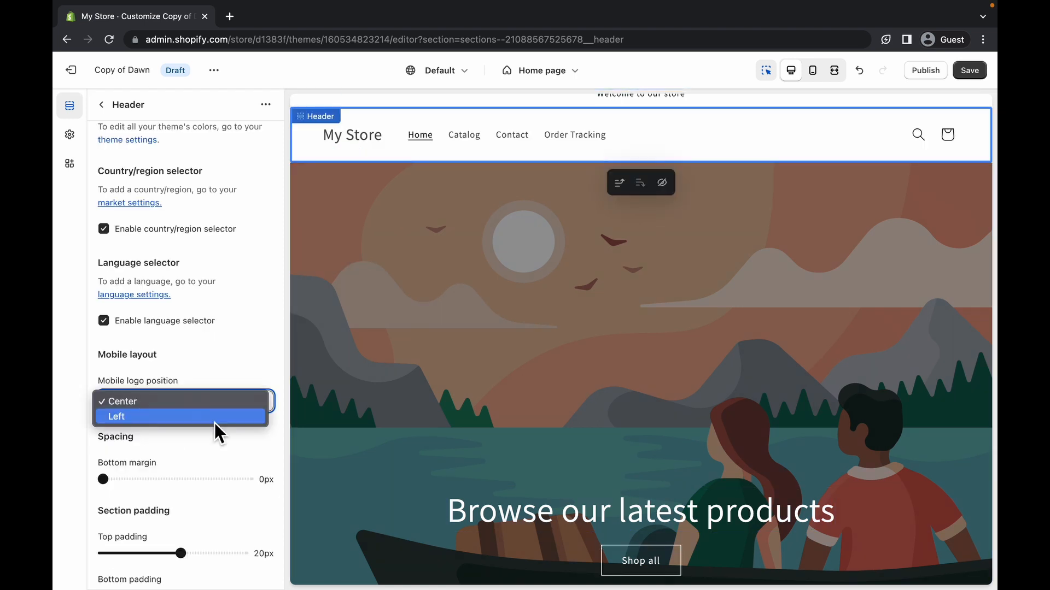
pyautogui.click(214, 422)
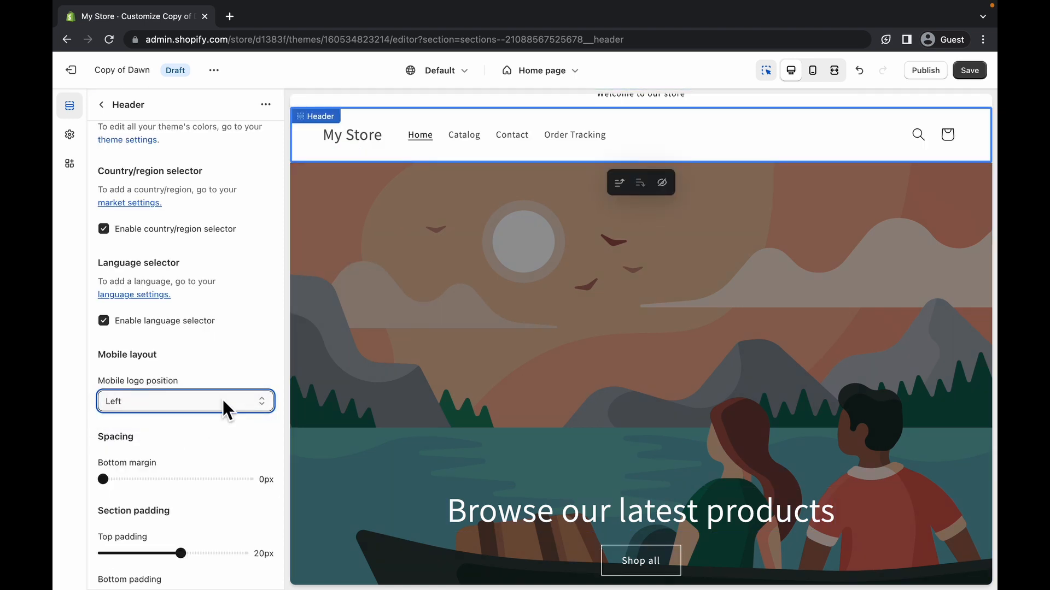
pyautogui.click(222, 400)
pyautogui.click(222, 386)
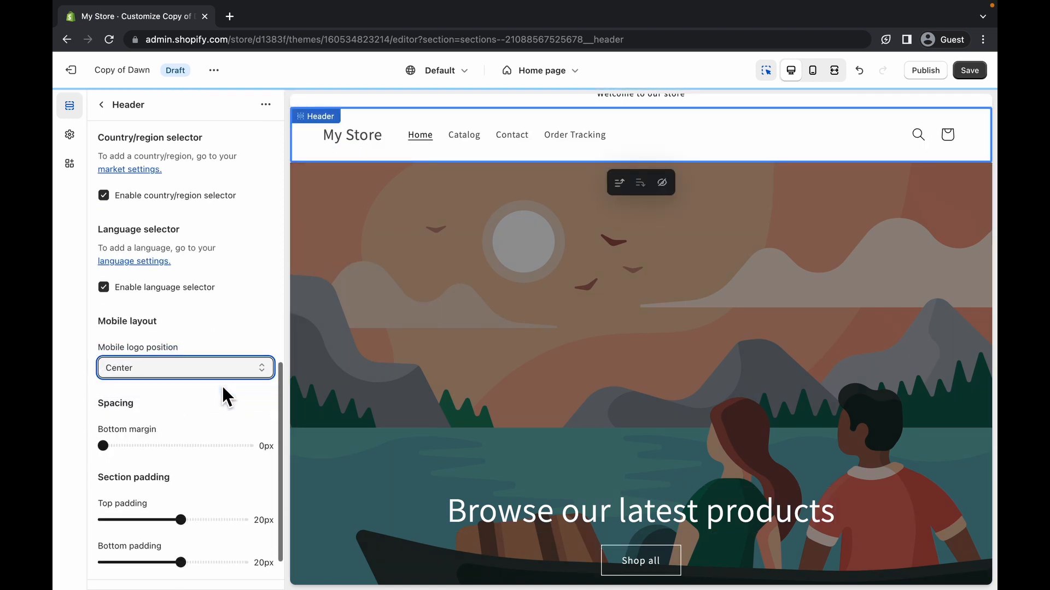
# Set the header's bottom margin to 20px.
pyautogui.scroll(-2, 224, 393)
pyautogui.moveTo(102, 386); pyautogui.dragTo(129, 389)
pyautogui.scroll(-1, 191, 478)
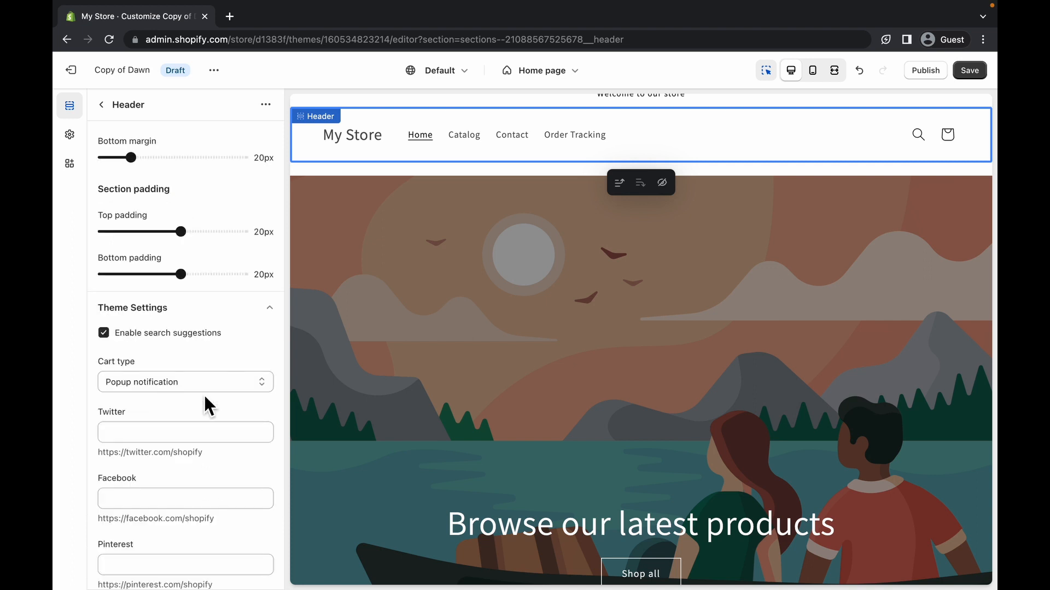
# Upload the My_studio PNG from the Downloads folder and apply it as the store logo in the header's theme settings.
pyautogui.scroll(-1, 205, 397)
pyautogui.scroll(-5, 202, 392)
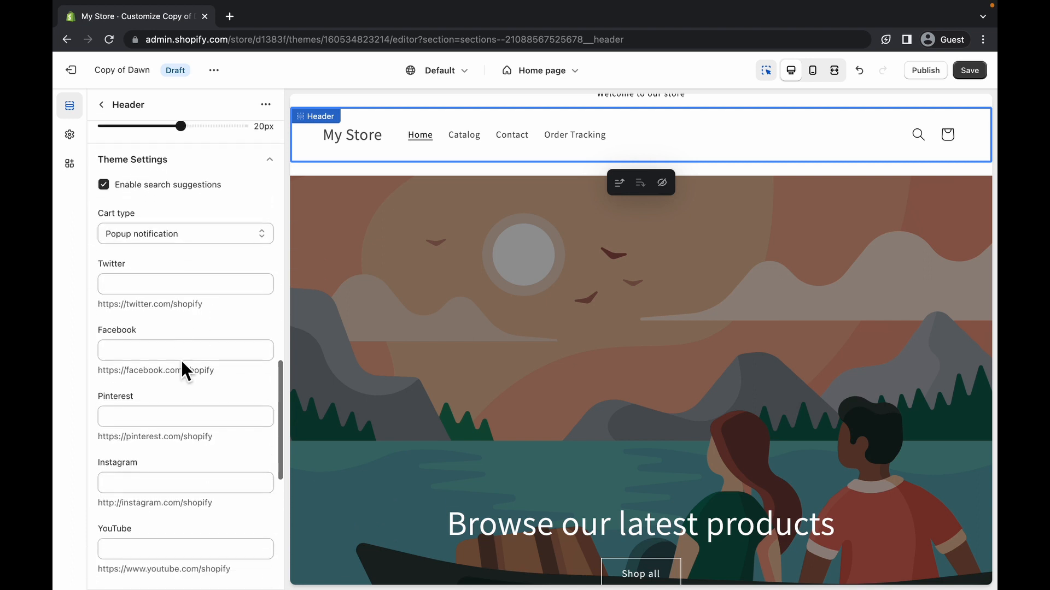
pyautogui.scroll(-6, 183, 366)
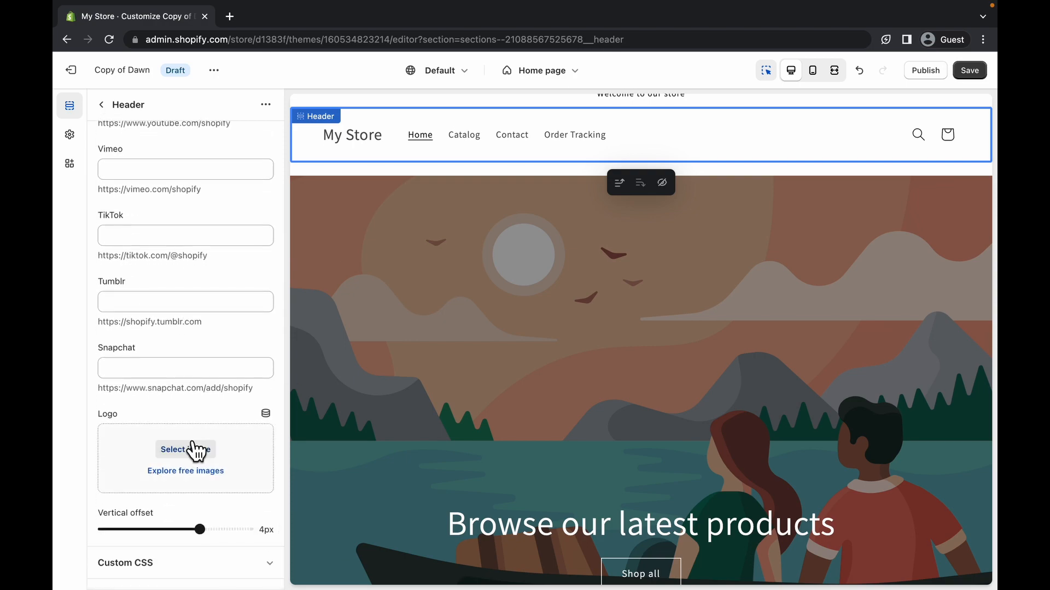
pyautogui.click(195, 450)
pyautogui.scroll(-10, 709, 315)
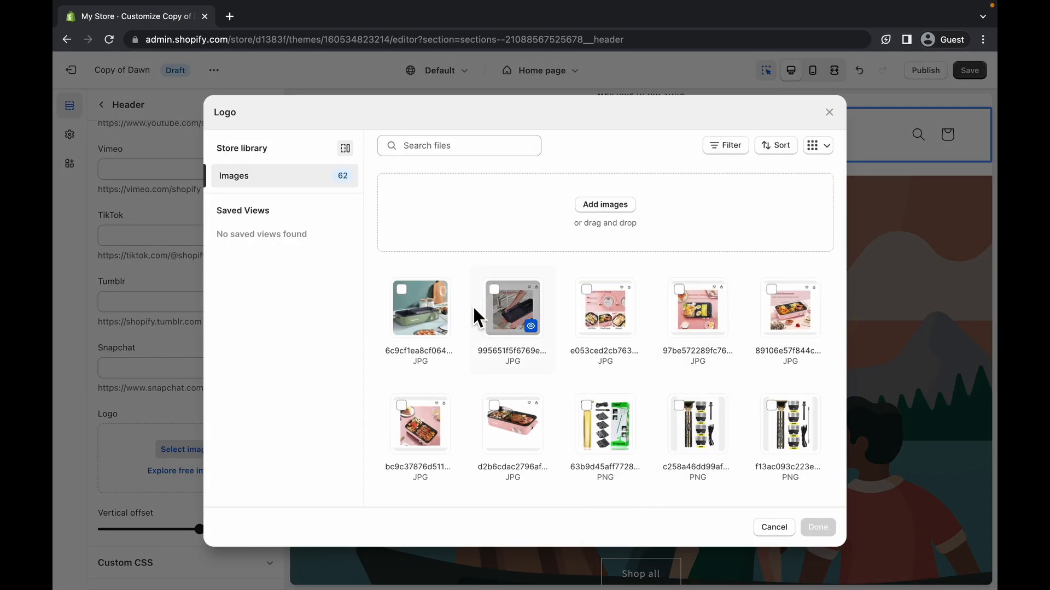
pyautogui.click(437, 224)
pyautogui.click(342, 69)
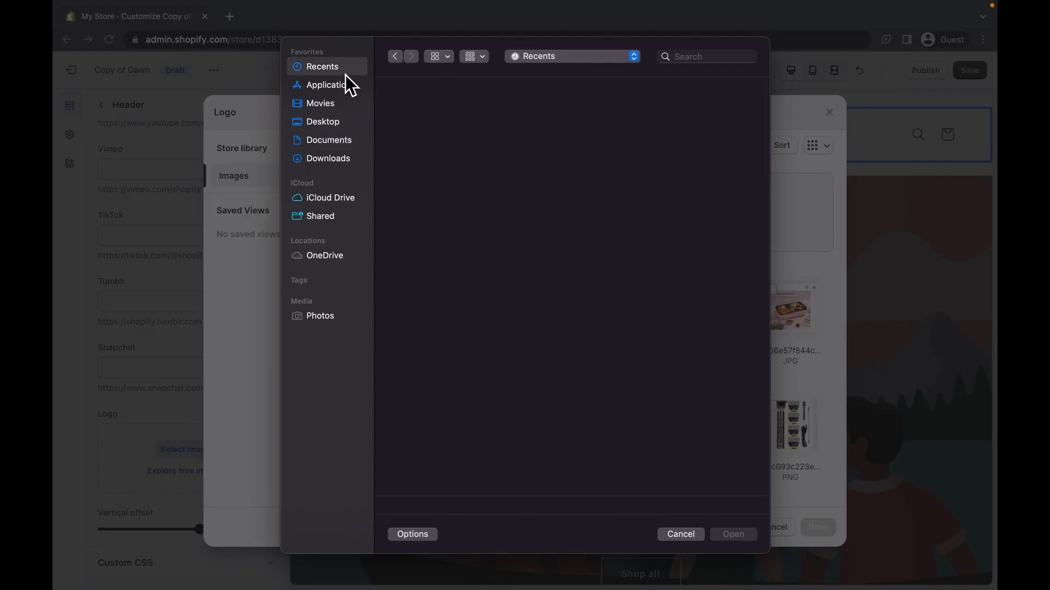
pyautogui.click(343, 163)
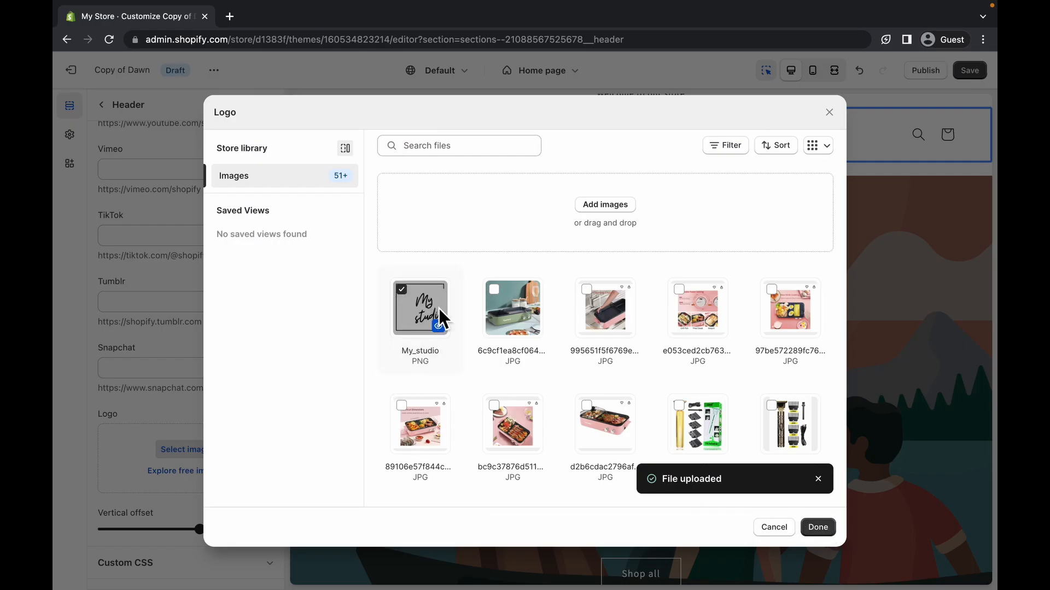
pyautogui.click(824, 532)
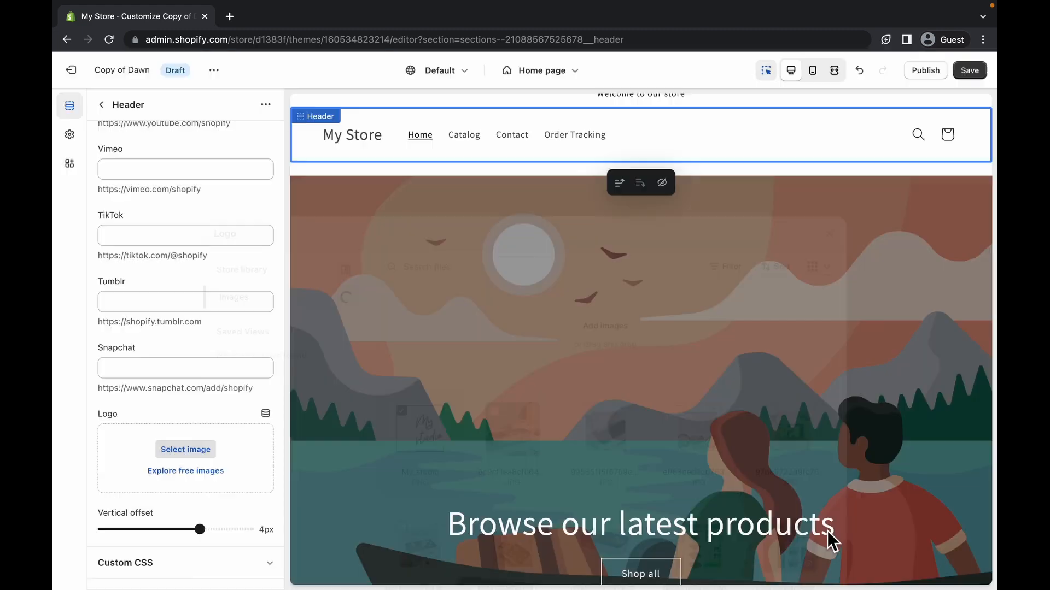
pyautogui.scroll(-6, 358, 358)
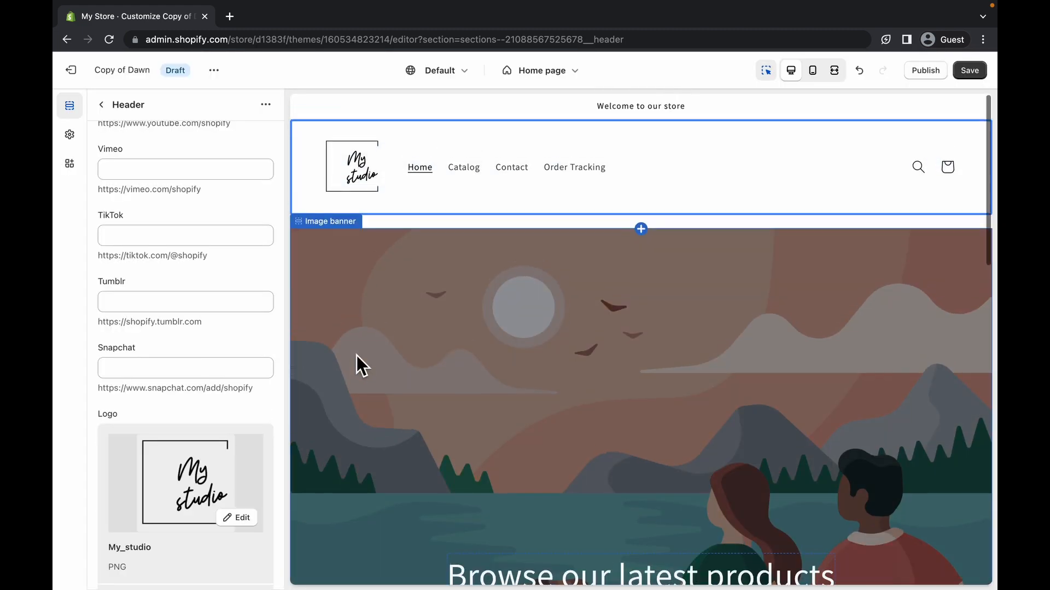
# Save the theme changes and open the storefront preview to check the header with the logo on the home page.
pyautogui.click(969, 70)
pyautogui.click(213, 70)
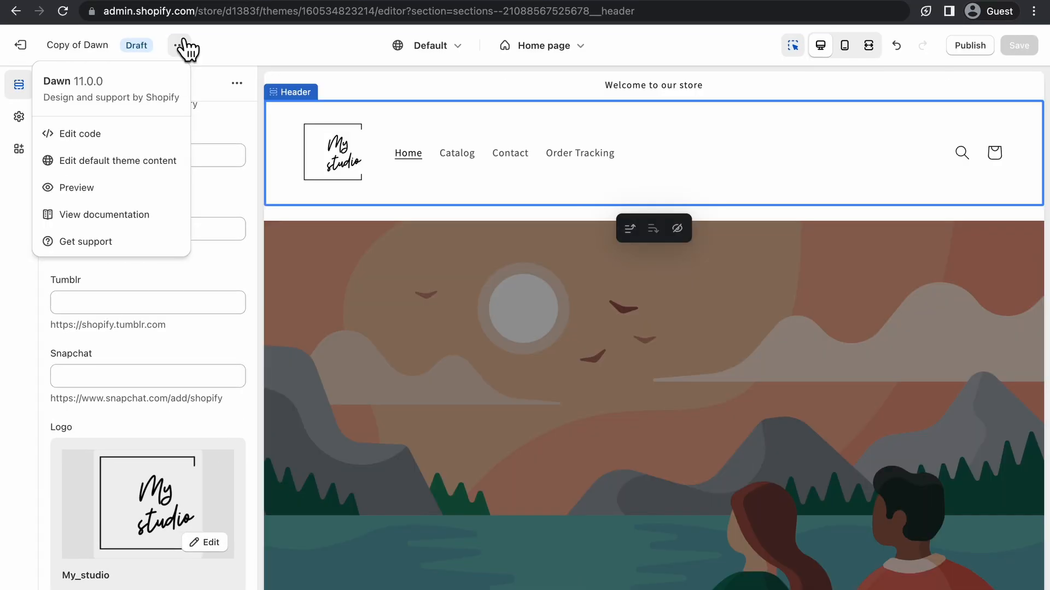
pyautogui.click(106, 189)
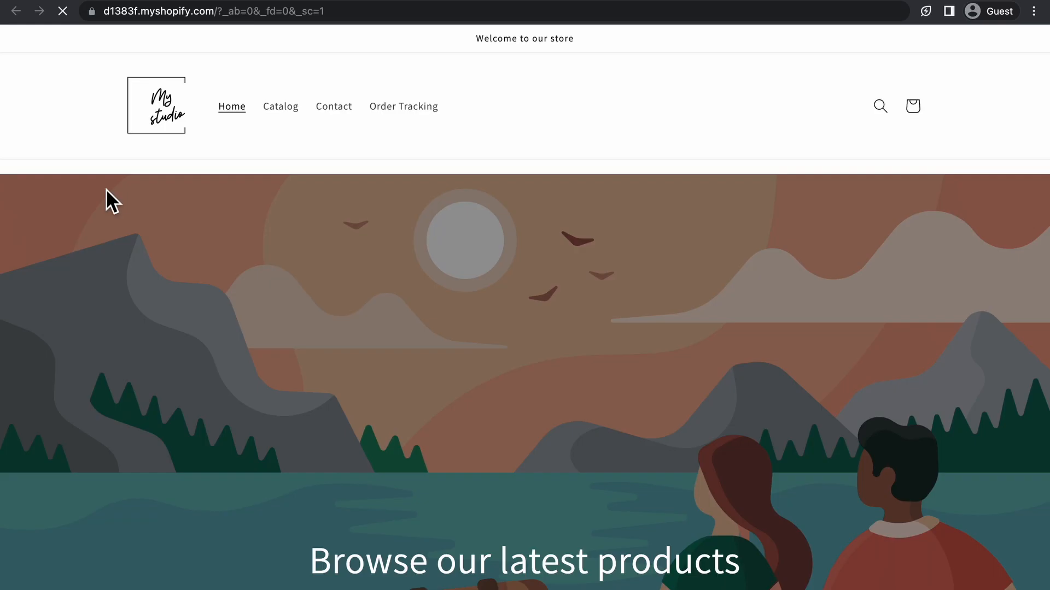
pyautogui.scroll(-3, 334, 182)
pyautogui.scroll(3, 334, 183)
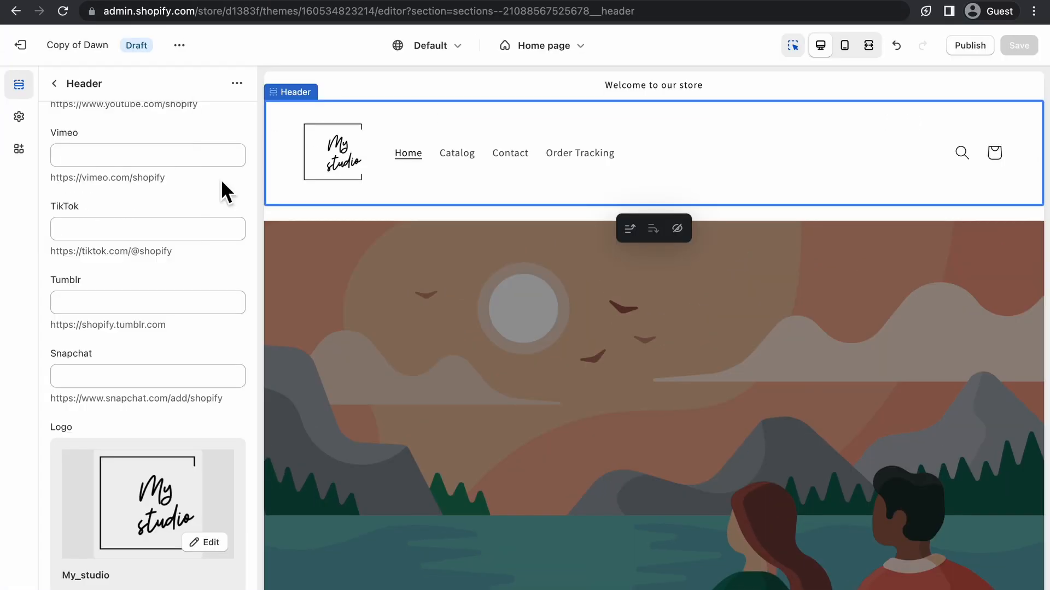
# Change the header's color scheme to Scheme 3 in the theme editor and save.
pyautogui.scroll(15, 221, 179)
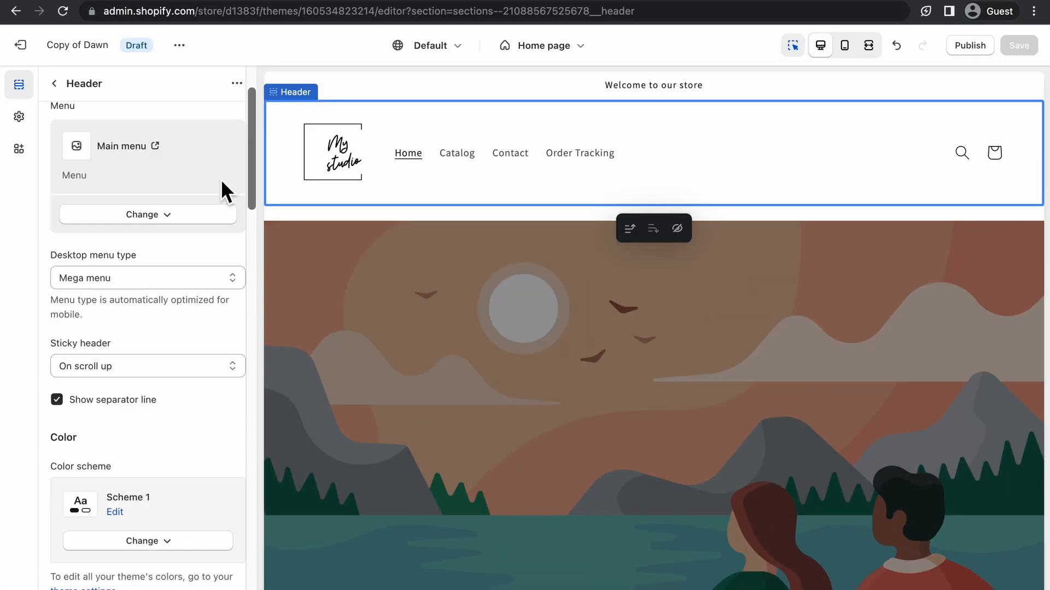
pyautogui.scroll(-4, 220, 180)
pyautogui.click(145, 371)
pyautogui.click(171, 490)
pyautogui.click(1019, 45)
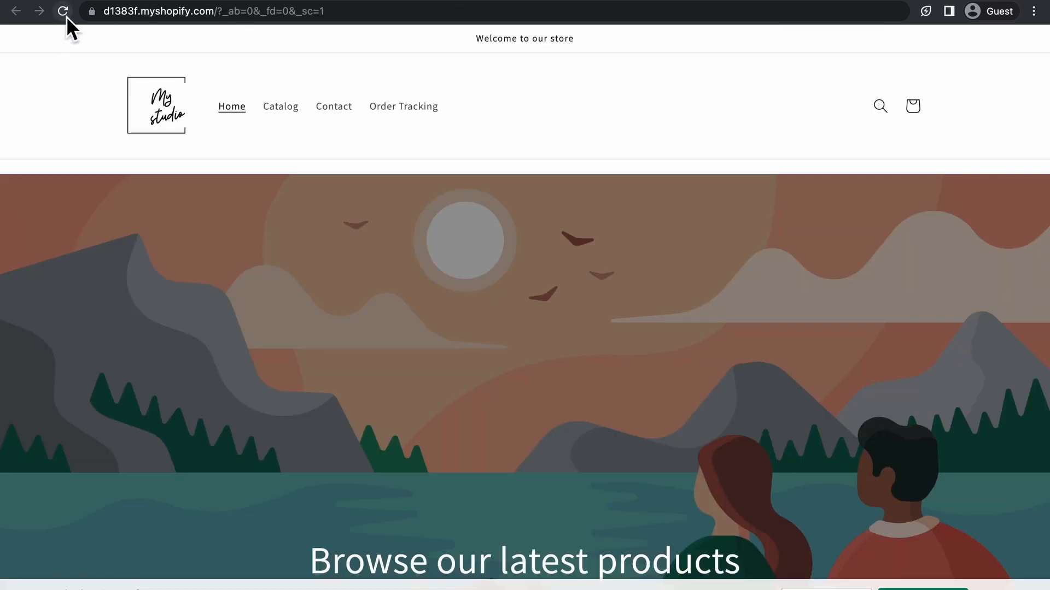
# Reload the storefront preview and check the header's new color scheme along the home page.
pyautogui.click(66, 16)
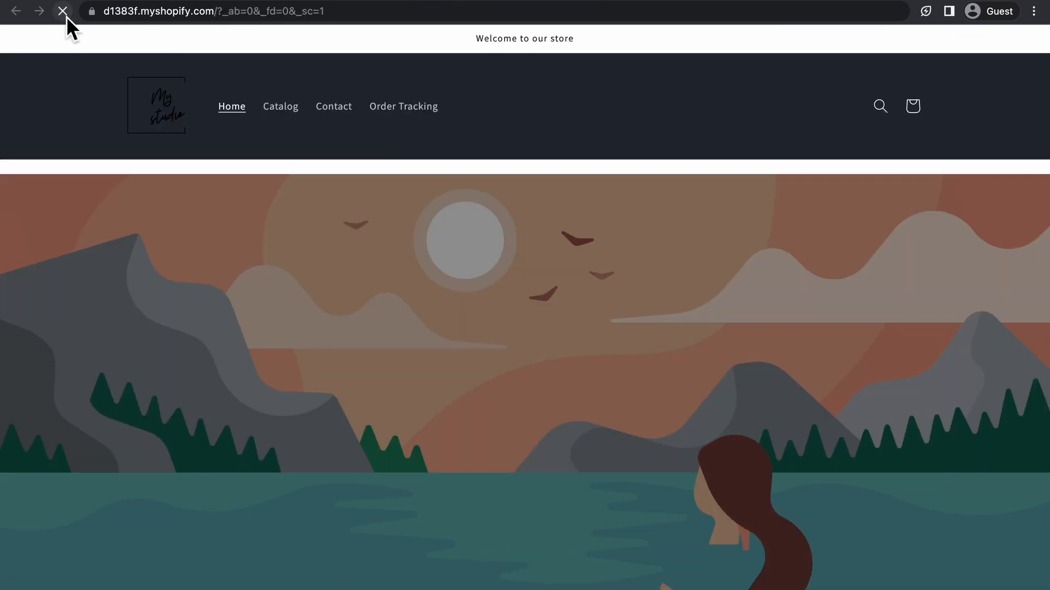
pyautogui.scroll(-5, 300, 192)
pyautogui.scroll(5, 301, 191)
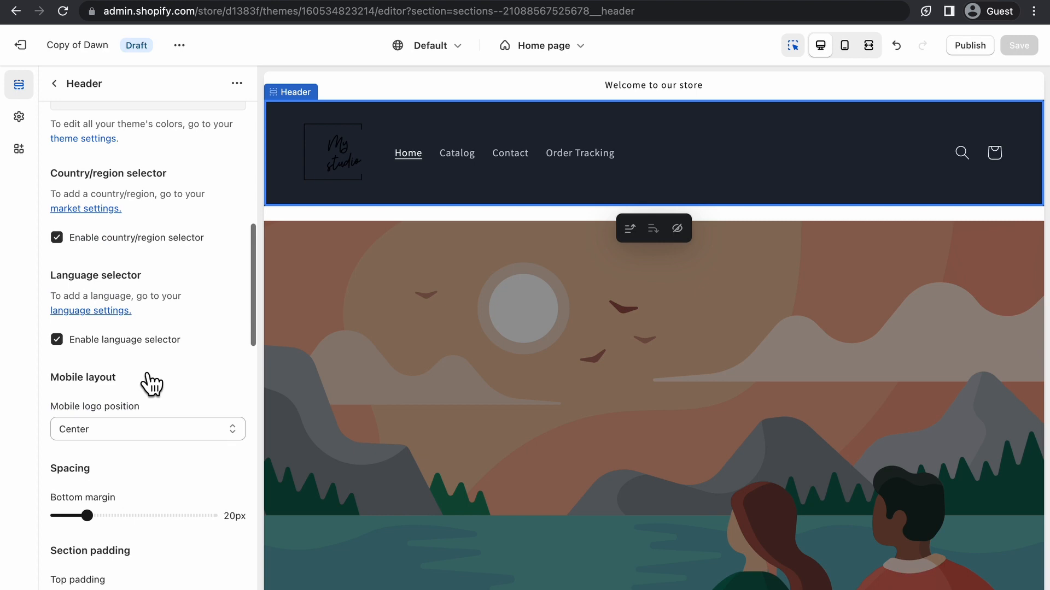
# Set the header's Sticky header option to Always and save the change.
pyautogui.scroll(-4, 147, 375)
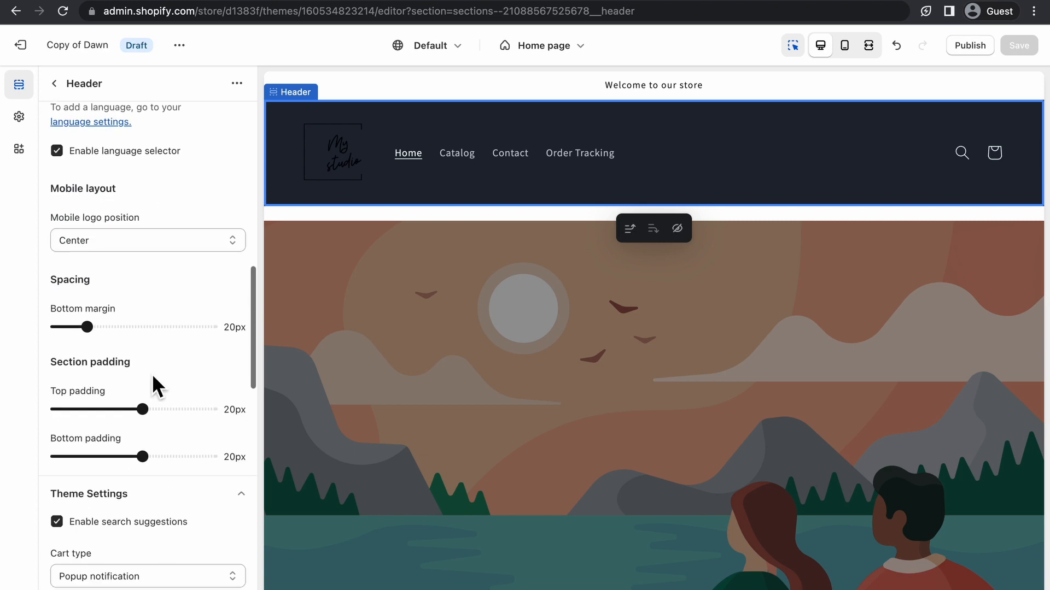
pyautogui.scroll(1, 152, 374)
pyautogui.scroll(-3, 152, 374)
pyautogui.scroll(10, 152, 376)
pyautogui.scroll(5, 152, 374)
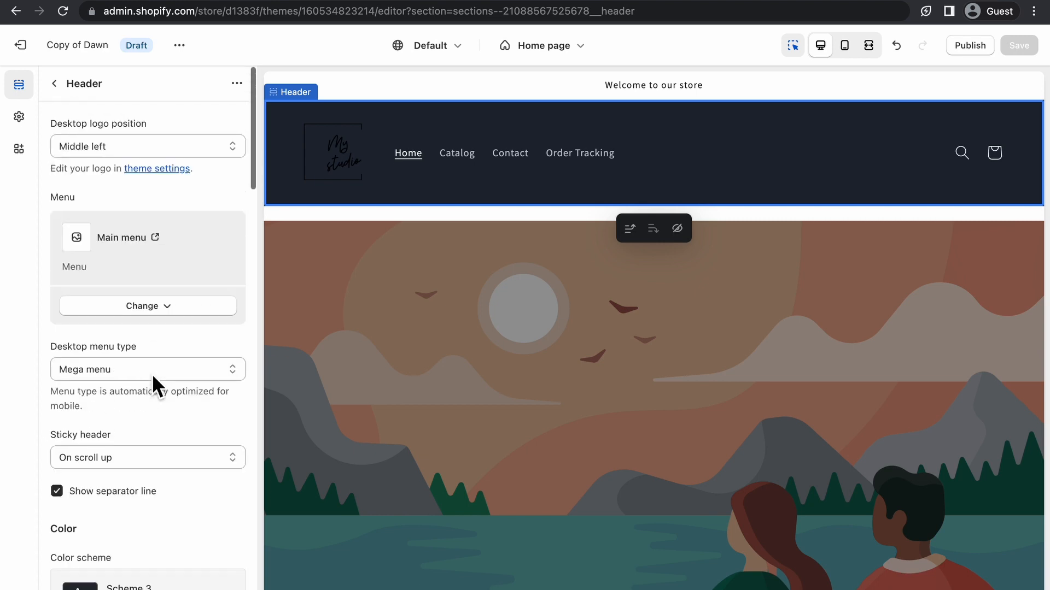
pyautogui.scroll(-3, 152, 374)
pyautogui.click(146, 333)
pyautogui.click(147, 349)
pyautogui.click(1021, 46)
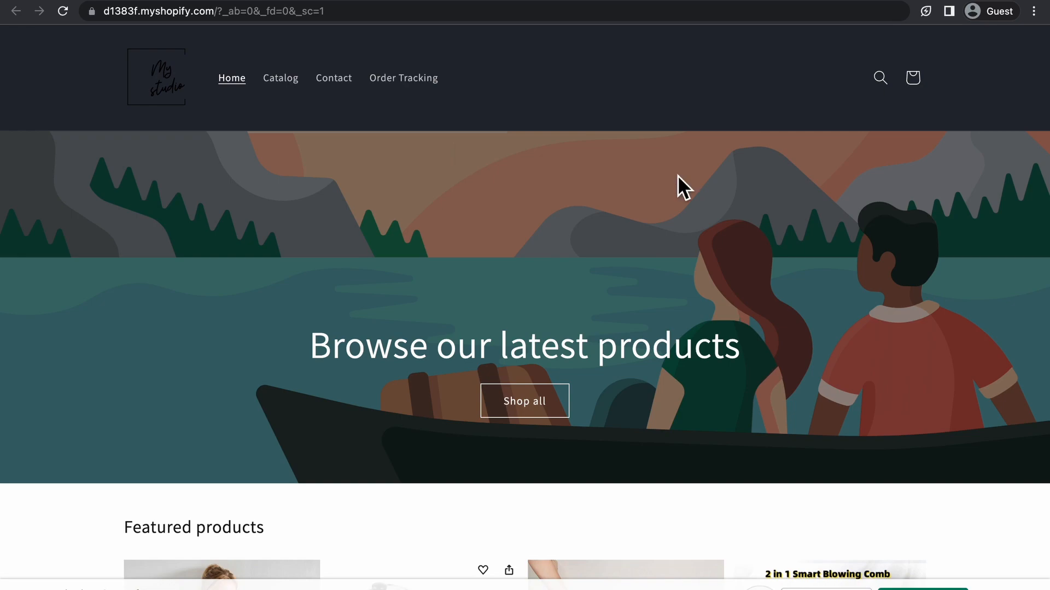
# Check the sticky header's behavior along the home page in the storefront preview and in the theme editor.
pyautogui.scroll(-8, 762, 288)
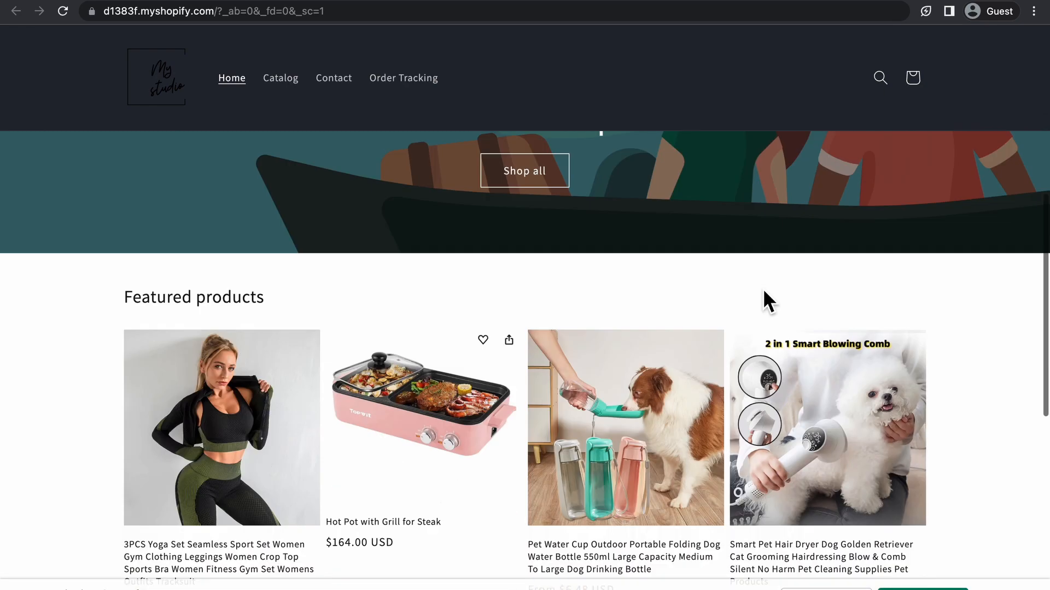
pyautogui.scroll(12, 760, 285)
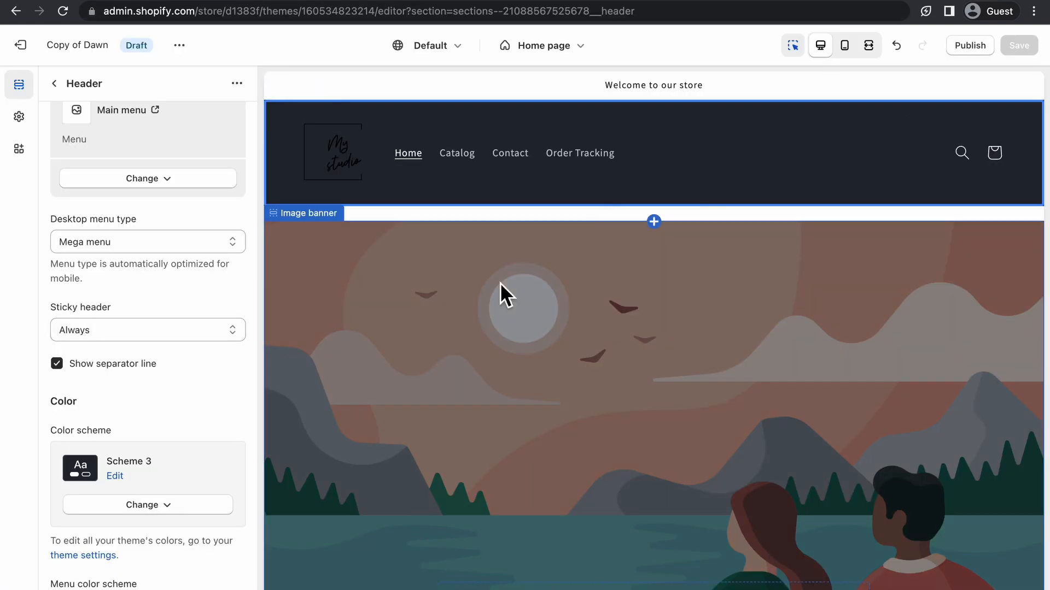
pyautogui.scroll(3, 180, 320)
pyautogui.scroll(-10, 522, 367)
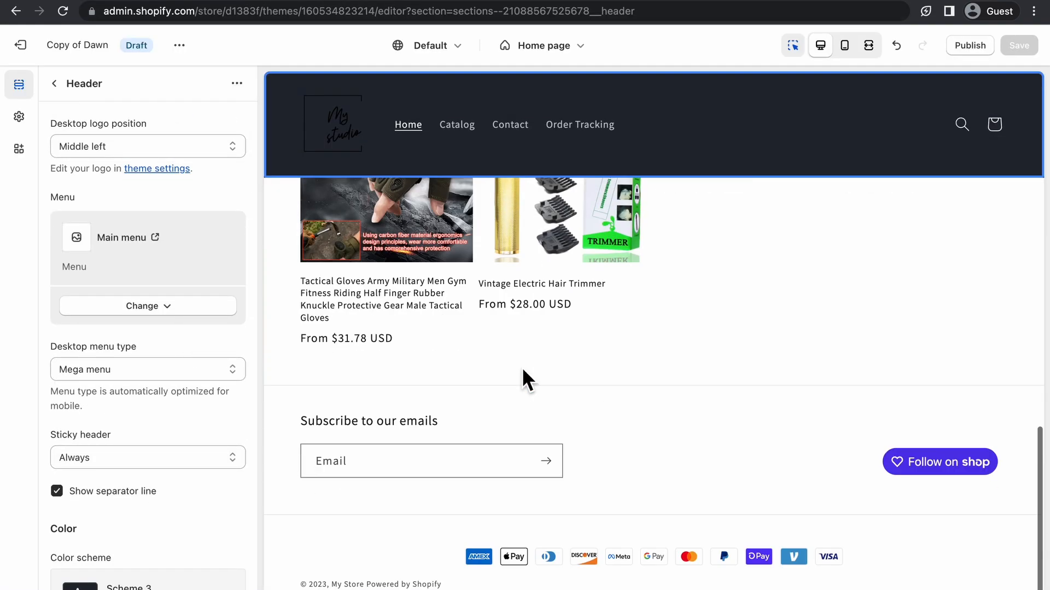
pyautogui.scroll(15, 521, 366)
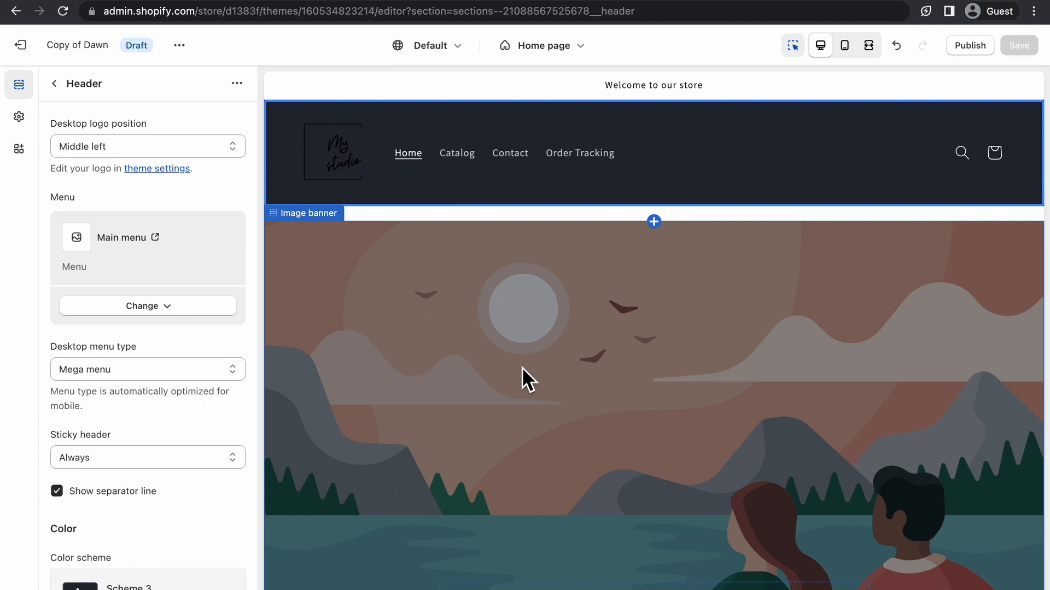